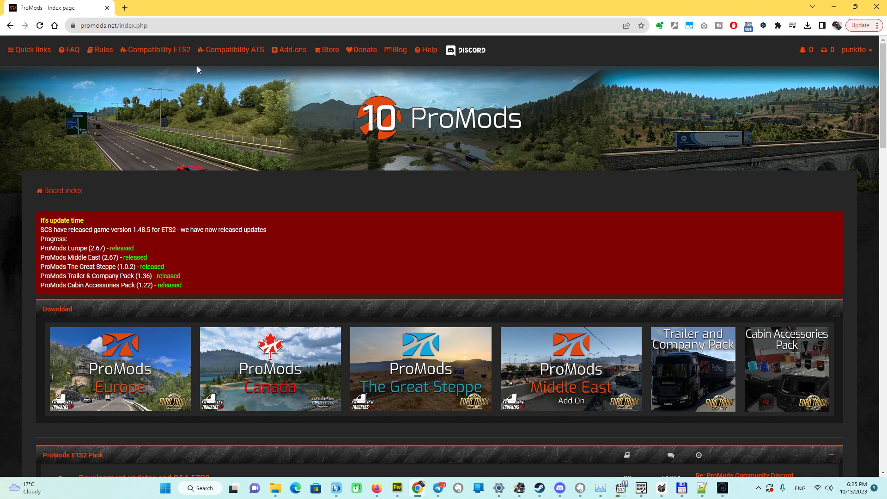
Open the ETS2 compatibility table, pause AdBlock on promods.net, and start the ProMods 2.67 installer.
{"action": "left_click", "coordinate": [167, 50]}
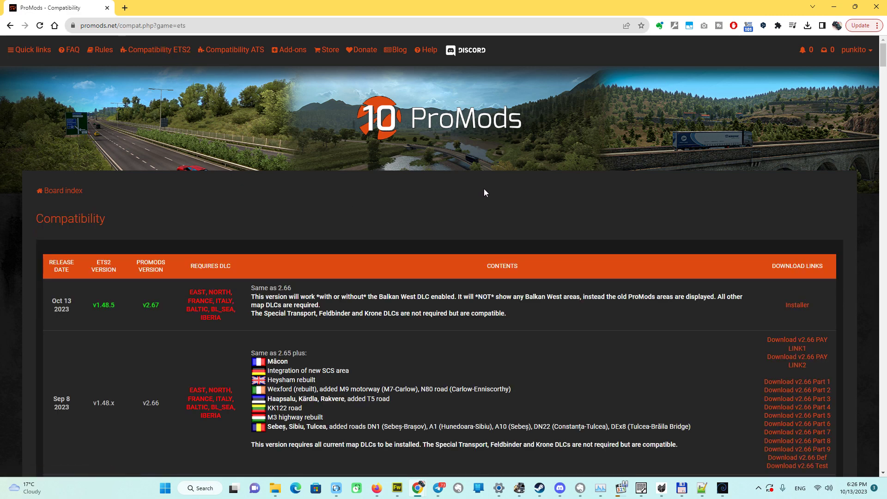
{"action": "right_click", "coordinate": [734, 25]}
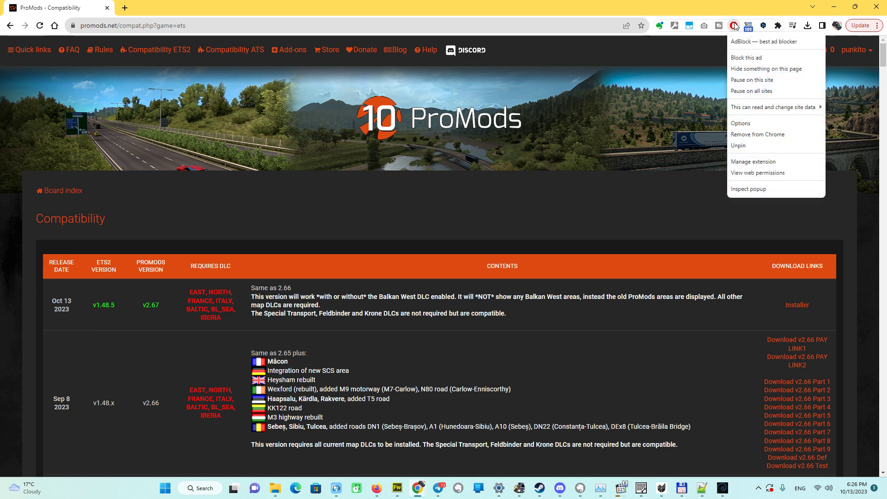
{"action": "left_click", "coordinate": [747, 79]}
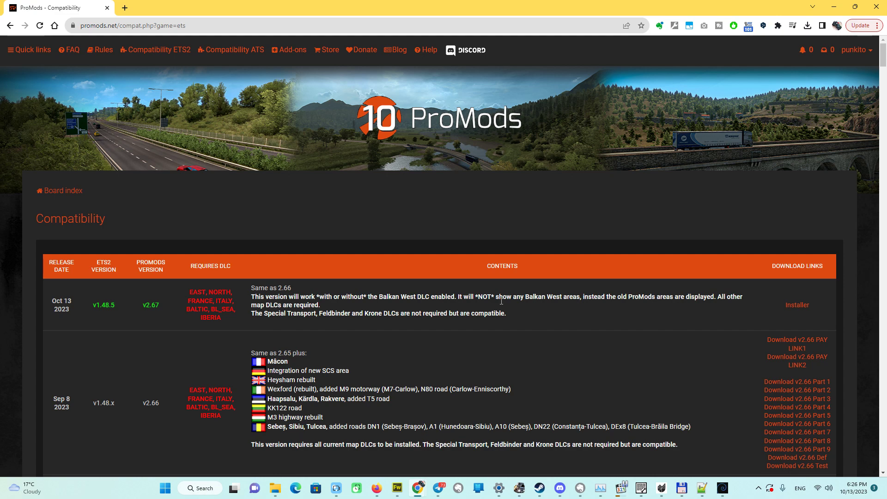
{"action": "left_click", "coordinate": [797, 305]}
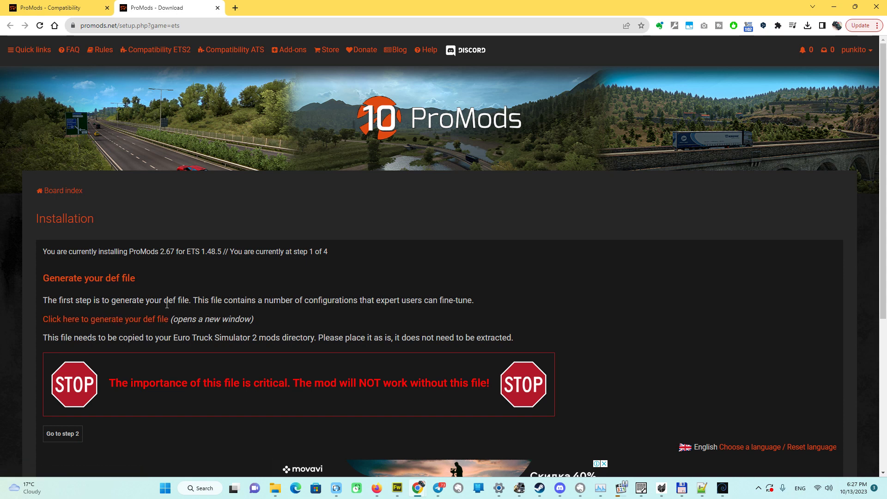
Confirm promods-def-v267.scs is already in Chrome's downloads, then close the definitions tab.
{"action": "left_click", "coordinate": [126, 319]}
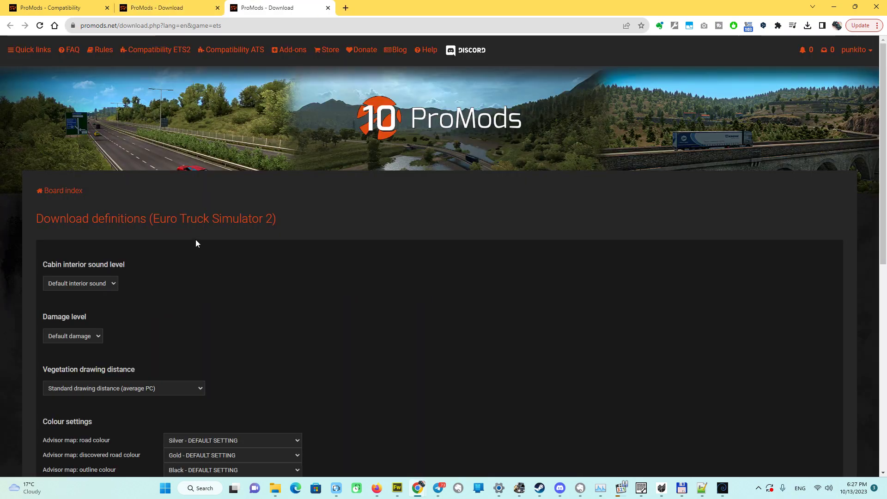
{"action": "scroll", "coordinate": [262, 297], "scroll_direction": "down", "scroll_amount": 5}
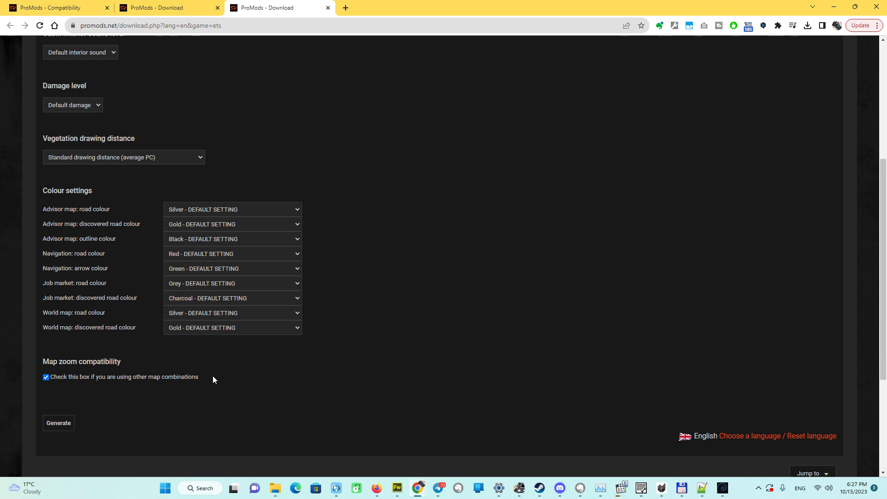
{"action": "scroll", "coordinate": [367, 360], "scroll_direction": "up", "scroll_amount": 5}
{"action": "scroll", "coordinate": [350, 328], "scroll_direction": "down", "scroll_amount": 5}
{"action": "left_click", "coordinate": [806, 28]}
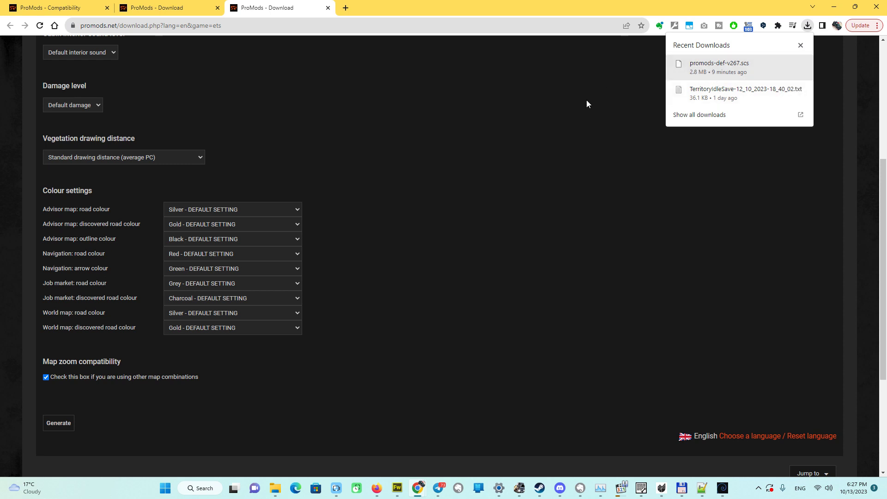
{"action": "left_click", "coordinate": [541, 132]}
{"action": "scroll", "coordinate": [411, 261], "scroll_direction": "up", "scroll_amount": 4}
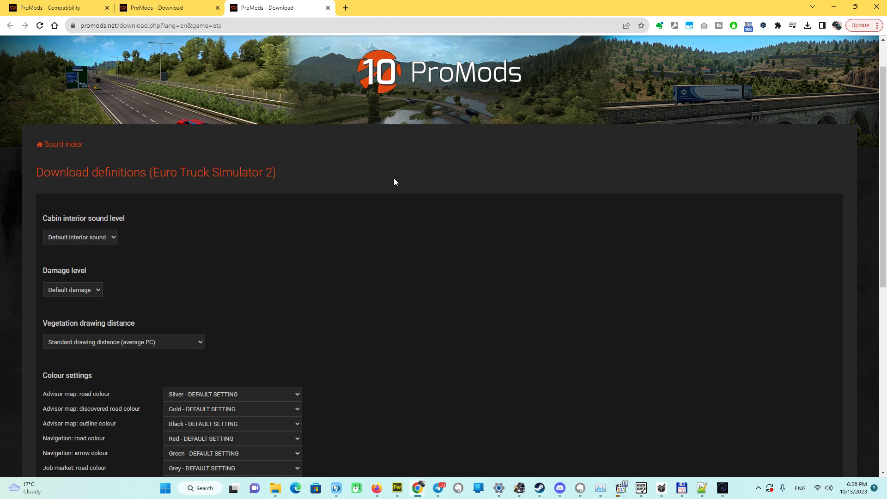
{"action": "left_click", "coordinate": [328, 8]}
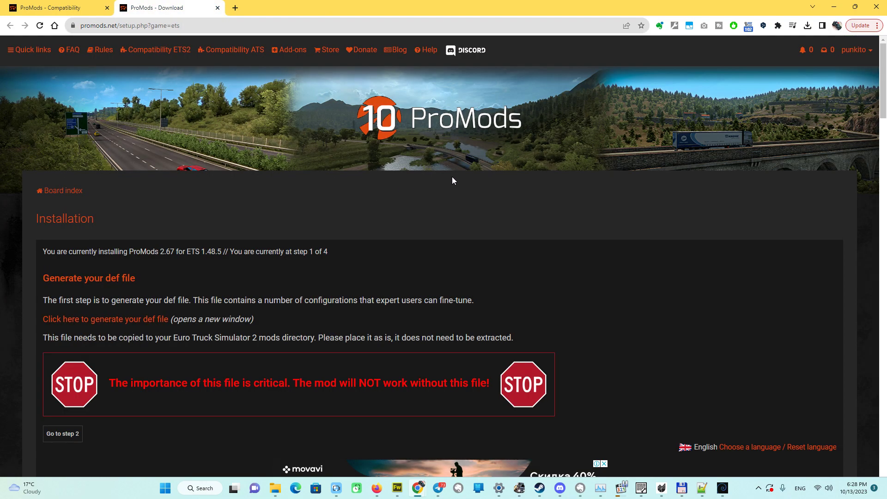
Go to installer step 2 and review the Premium (€1, 1 file) and free Standard (9 files) downloads.
{"action": "scroll", "coordinate": [324, 236], "scroll_direction": "down", "scroll_amount": 3}
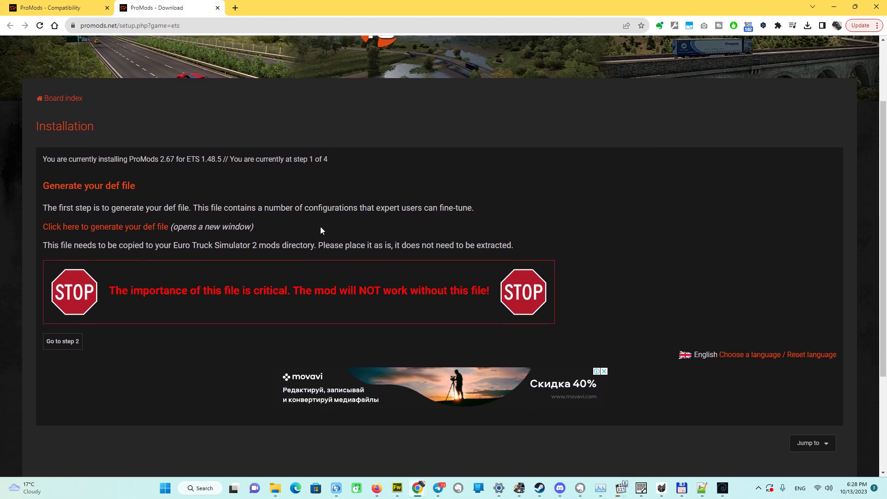
{"action": "left_click", "coordinate": [58, 342]}
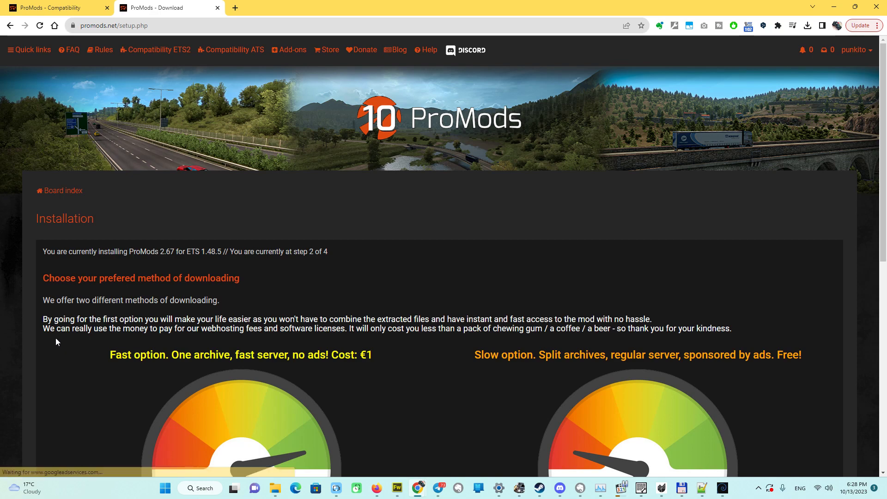
{"action": "scroll", "coordinate": [441, 245], "scroll_direction": "down", "scroll_amount": 3}
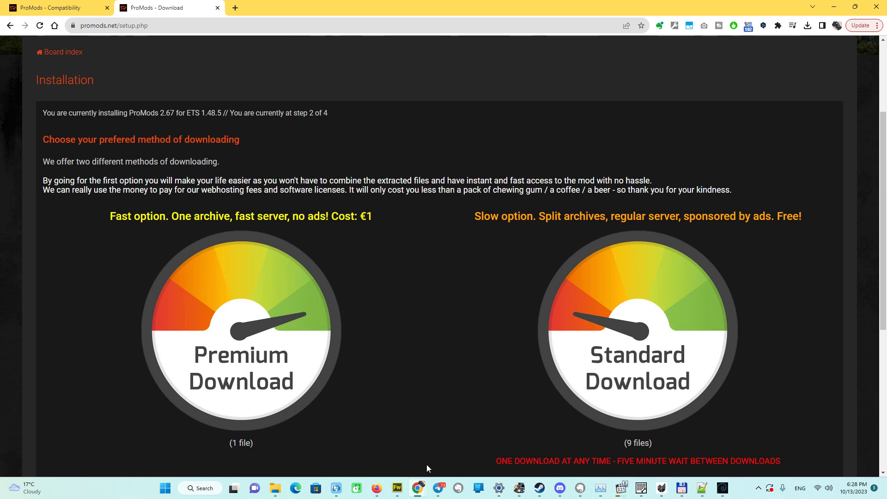
{"action": "scroll", "coordinate": [400, 317], "scroll_direction": "up", "scroll_amount": 3}
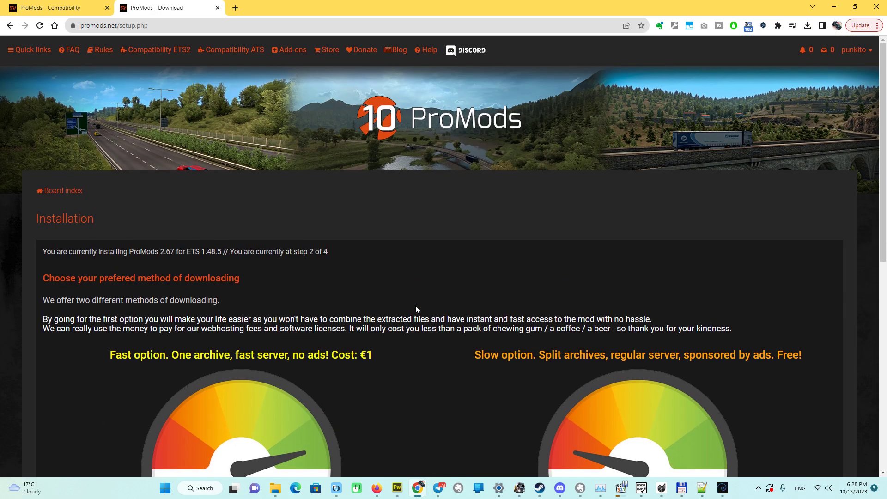
{"action": "scroll", "coordinate": [416, 307], "scroll_direction": "down", "scroll_amount": 3}
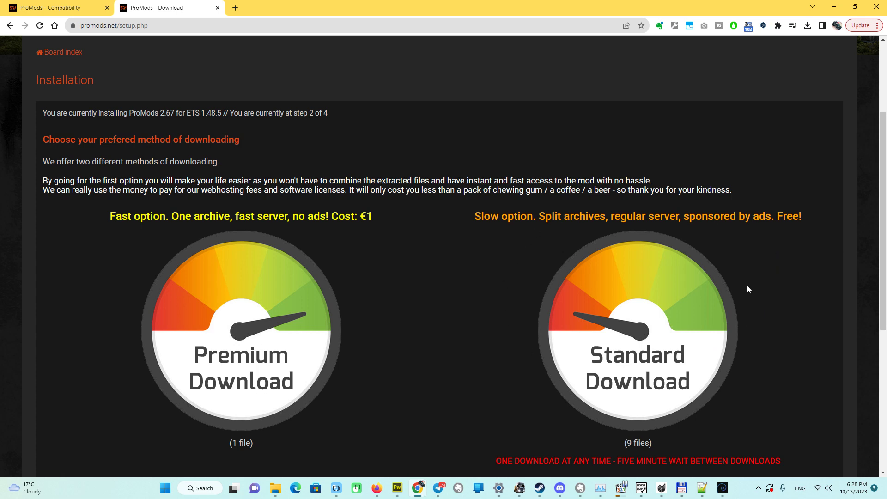
{"action": "scroll", "coordinate": [761, 283], "scroll_direction": "up", "scroll_amount": 3}
{"action": "scroll", "coordinate": [761, 283], "scroll_direction": "down", "scroll_amount": 5}
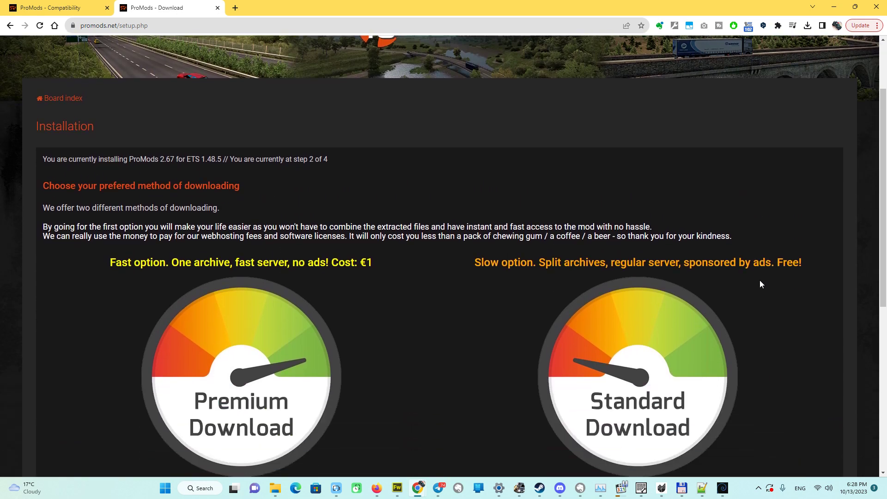
{"action": "scroll", "coordinate": [761, 284], "scroll_direction": "up", "scroll_amount": 2}
{"action": "scroll", "coordinate": [760, 284], "scroll_direction": "down", "scroll_amount": 1}
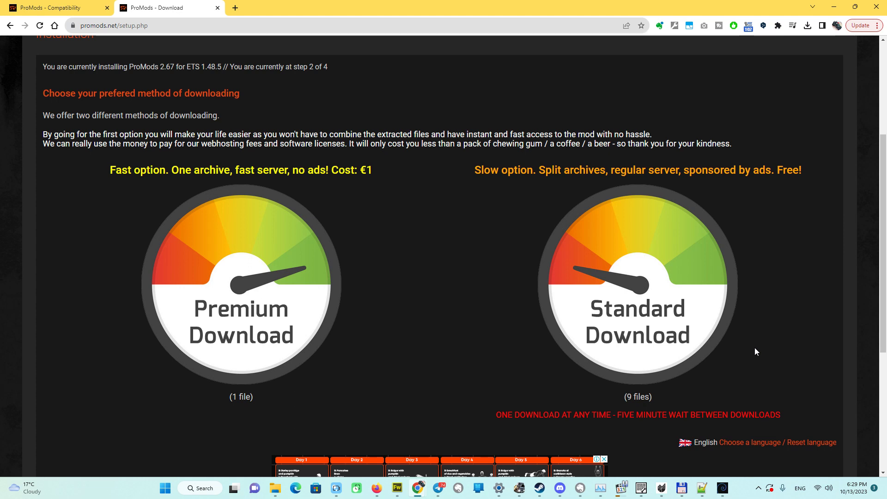
{"action": "scroll", "coordinate": [755, 348], "scroll_direction": "up", "scroll_amount": 1}
{"action": "scroll", "coordinate": [755, 349], "scroll_direction": "down", "scroll_amount": 1}
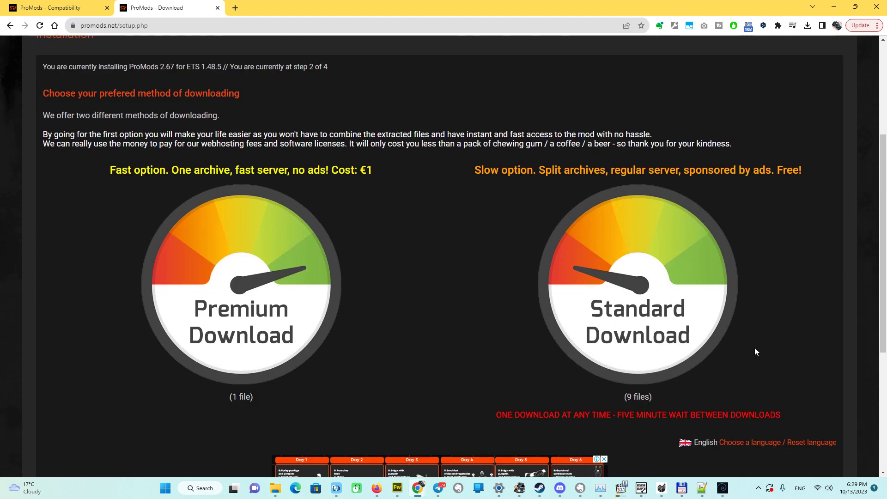
Choose the free Standard Download and scroll to the nine 2.67 multipack archive links.
{"action": "left_click", "coordinate": [648, 308]}
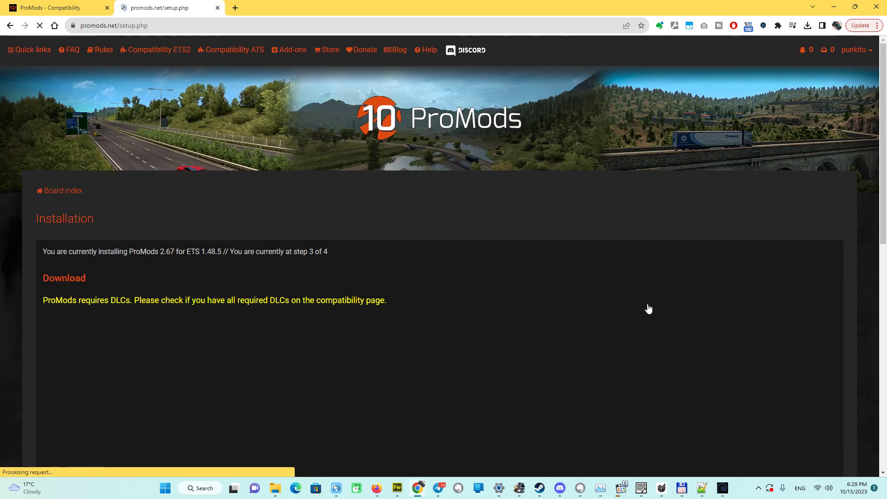
{"action": "scroll", "coordinate": [482, 285], "scroll_direction": "down", "scroll_amount": 10}
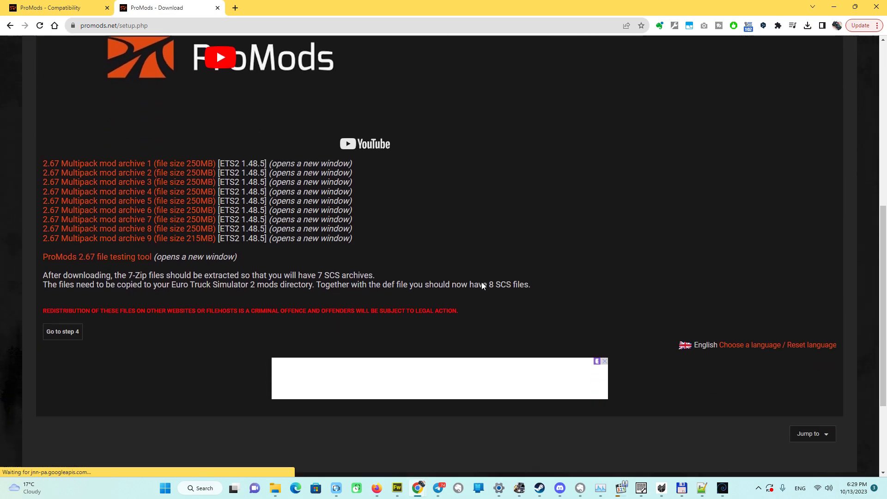
{"action": "scroll", "coordinate": [445, 257], "scroll_direction": "up", "scroll_amount": 3}
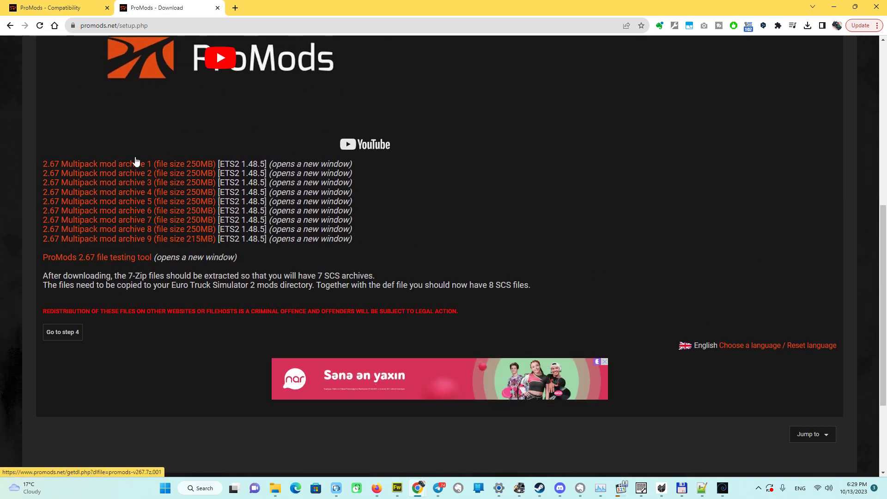
{"action": "scroll", "coordinate": [165, 245], "scroll_direction": "up", "scroll_amount": 3}
{"action": "scroll", "coordinate": [165, 241], "scroll_direction": "down", "scroll_amount": 2}
{"action": "scroll", "coordinate": [165, 241], "scroll_direction": "down", "scroll_amount": 1}
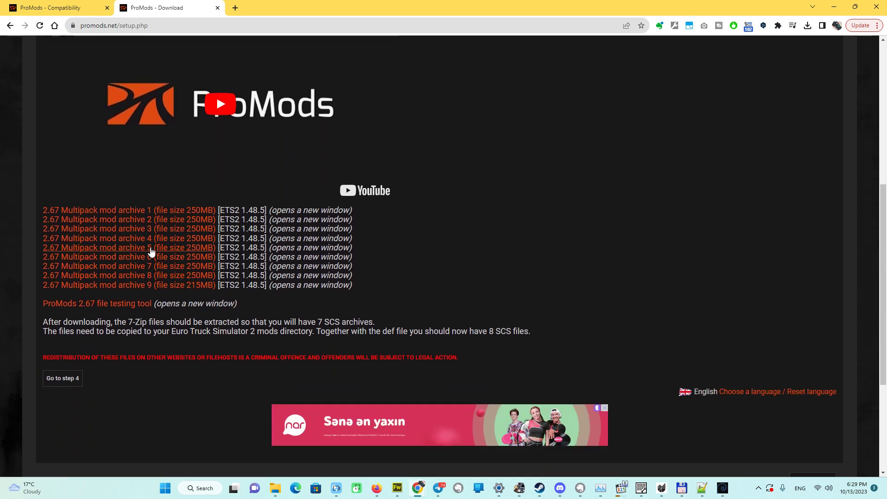
{"action": "scroll", "coordinate": [171, 291], "scroll_direction": "up", "scroll_amount": 3}
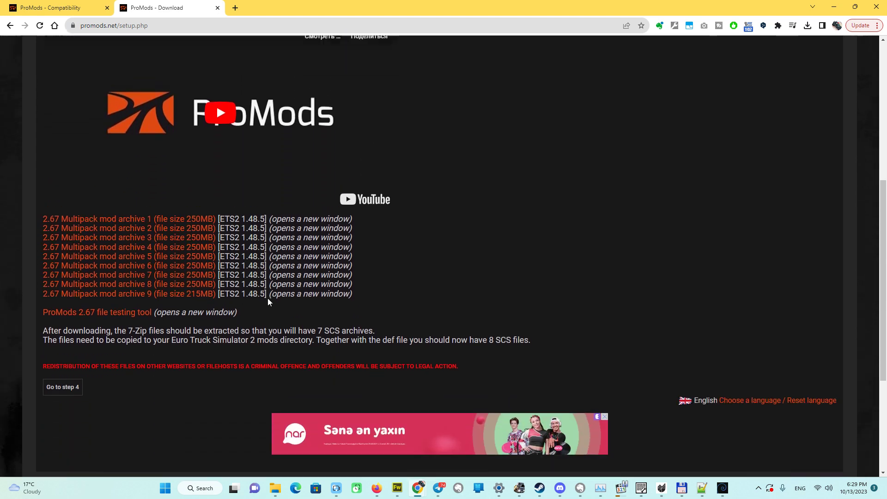
{"action": "scroll", "coordinate": [425, 282], "scroll_direction": "down", "scroll_amount": 2}
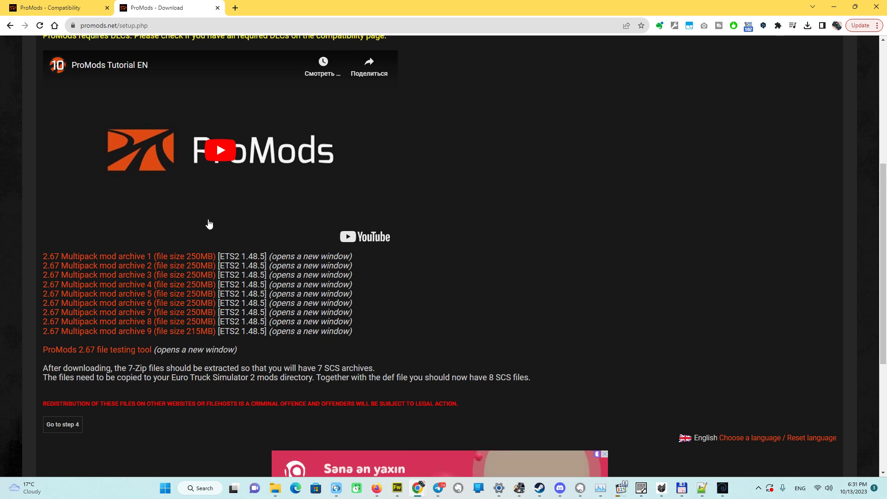
Download promods-v267.7z.001 (250 MB) and return to the ProMods download tab.
{"action": "left_click", "coordinate": [190, 256]}
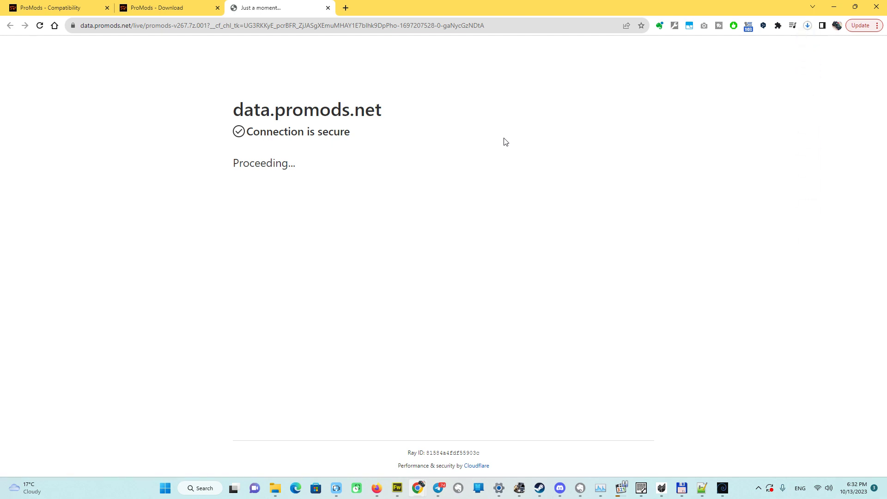
{"action": "left_click", "coordinate": [808, 26]}
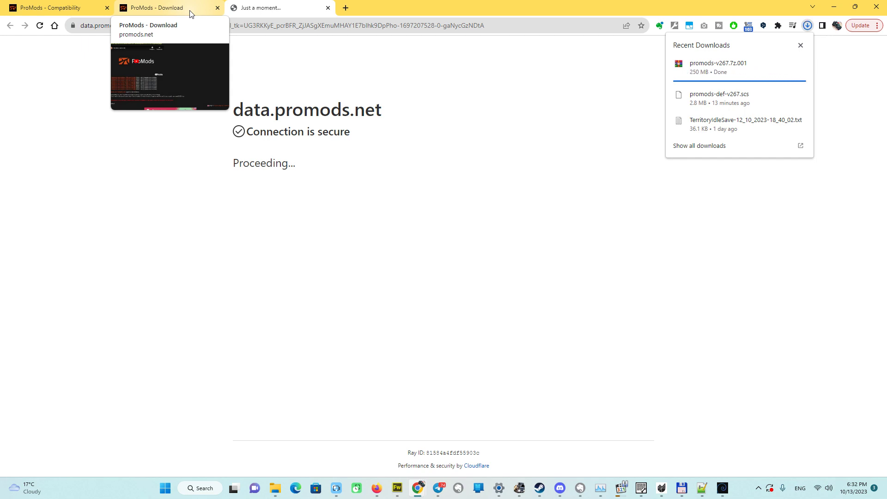
{"action": "left_click", "coordinate": [191, 13]}
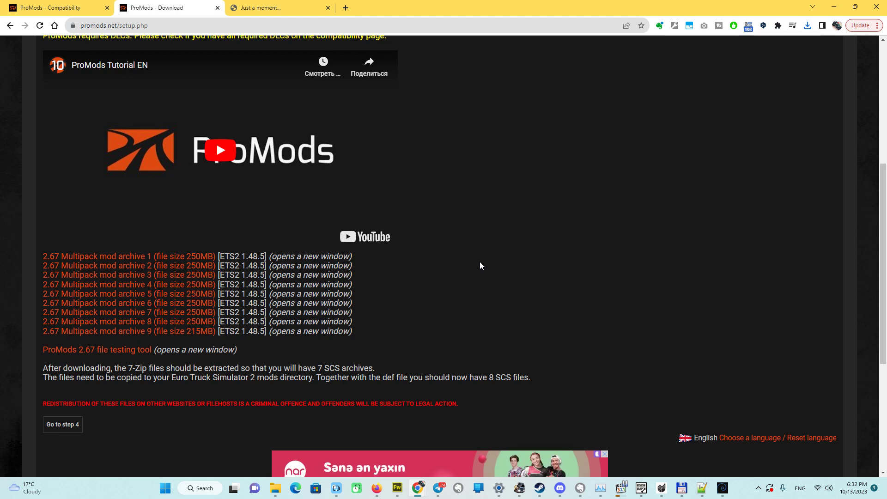
{"action": "left_click", "coordinate": [157, 268]}
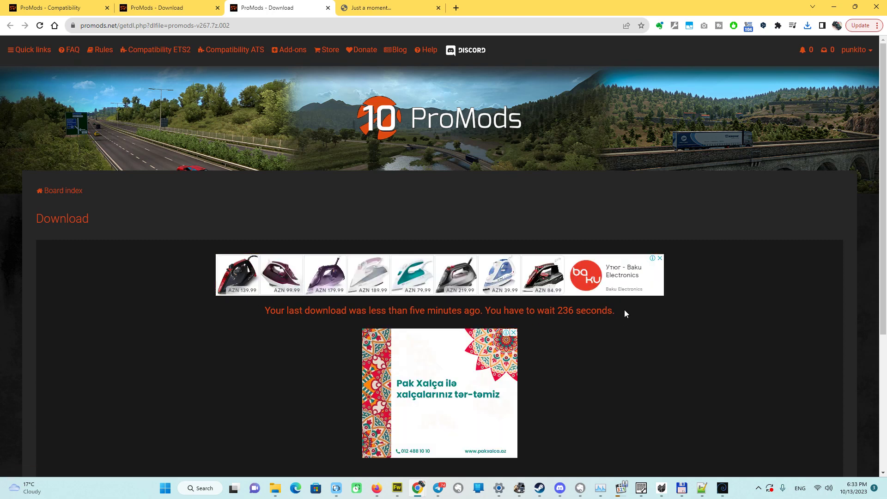
{"action": "left_click", "coordinate": [39, 25]}
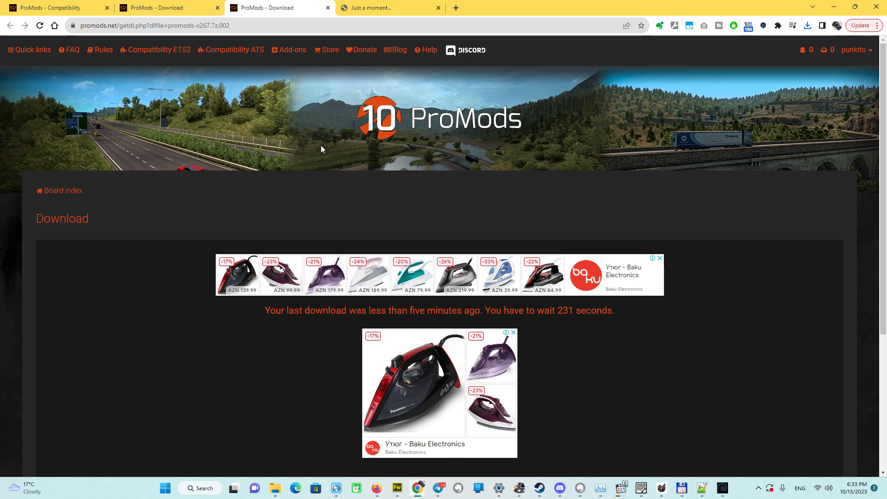
{"action": "left_click", "coordinate": [327, 8]}
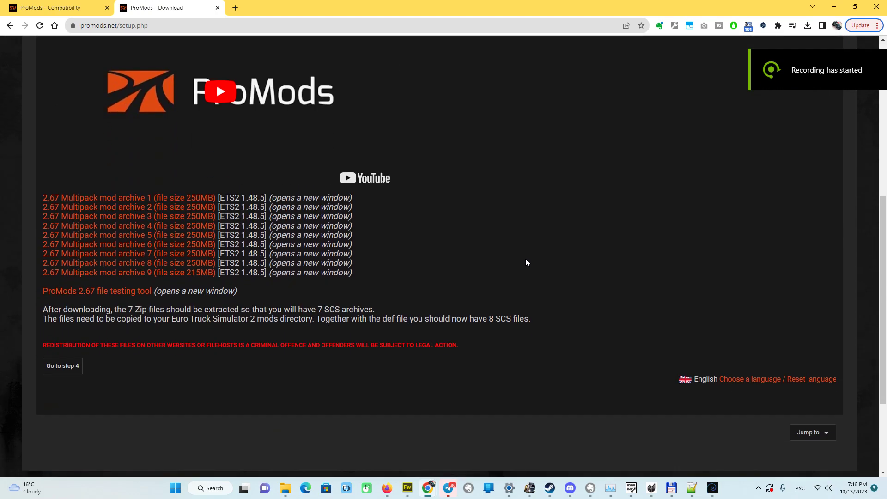
{"action": "left_click", "coordinate": [808, 27]}
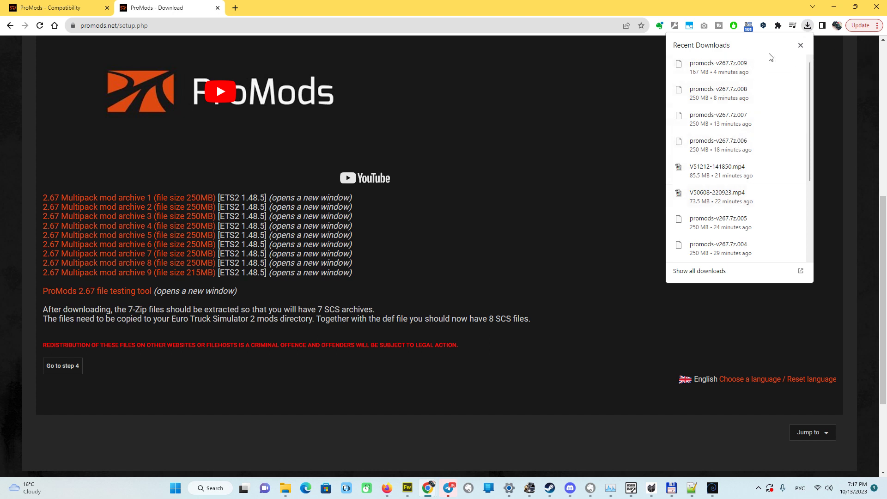
{"action": "left_click", "coordinate": [568, 186]}
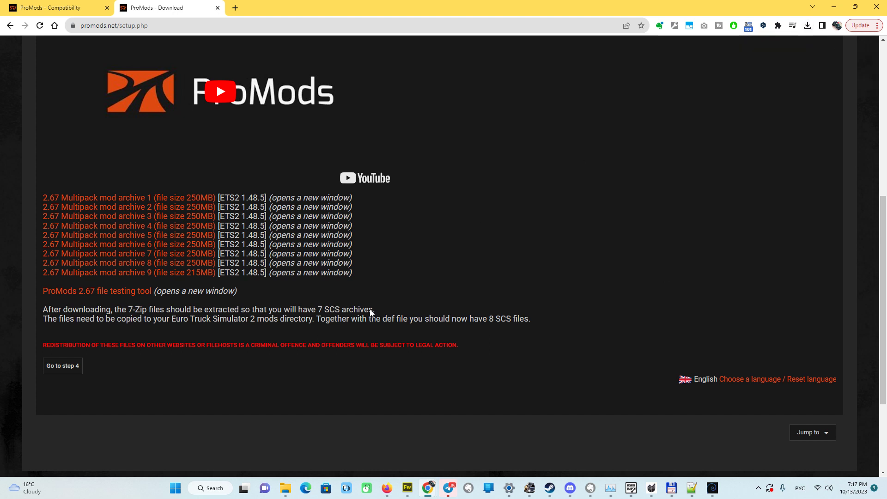
{"action": "mouse_move", "coordinate": [283, 490]}
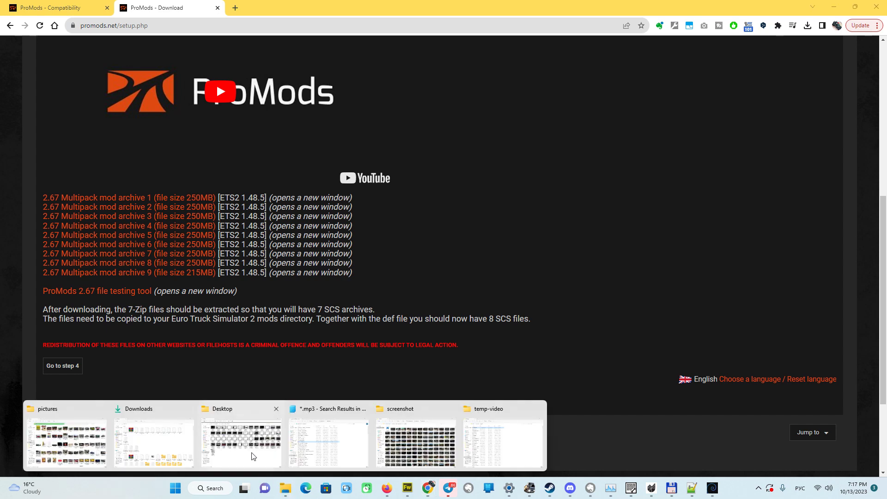
{"action": "left_click", "coordinate": [159, 434]}
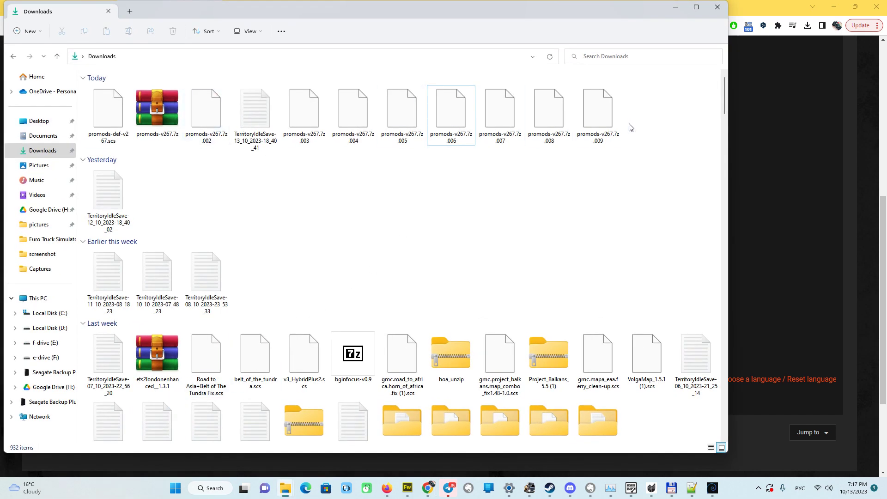
{"action": "left_click", "coordinate": [746, 202]}
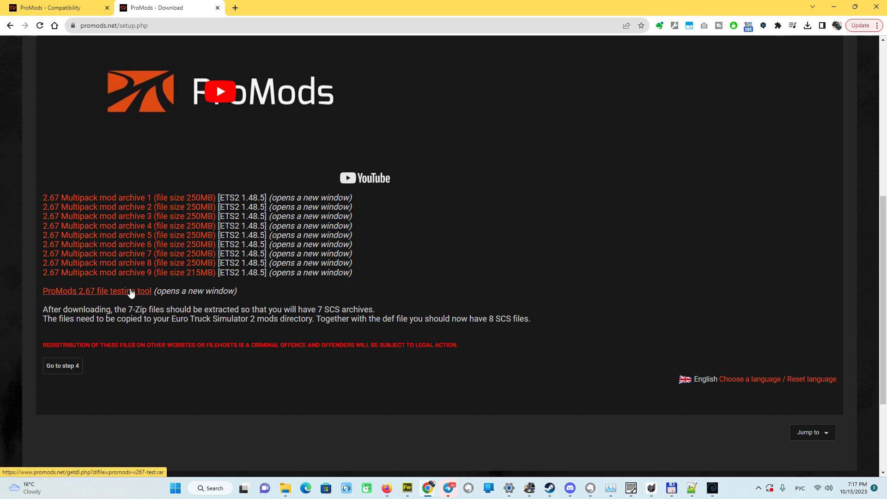
Download the ProMods 2.67 file testing tool, reloading until it starts, then show the Downloads folder.
{"action": "left_click", "coordinate": [130, 291]}
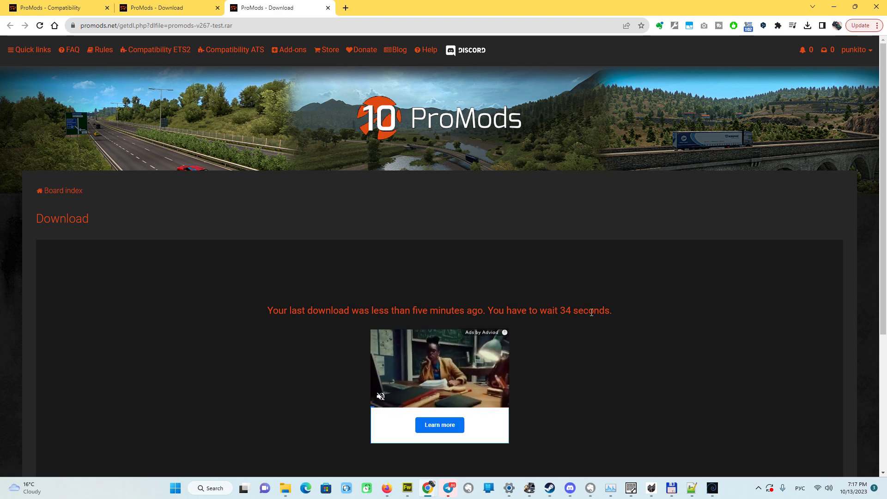
{"action": "left_click", "coordinate": [178, 7]}
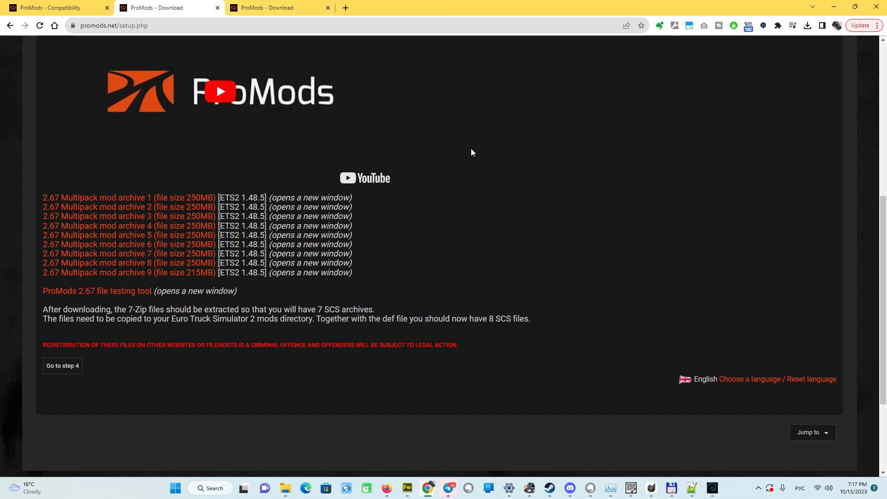
{"action": "left_click", "coordinate": [261, 7]}
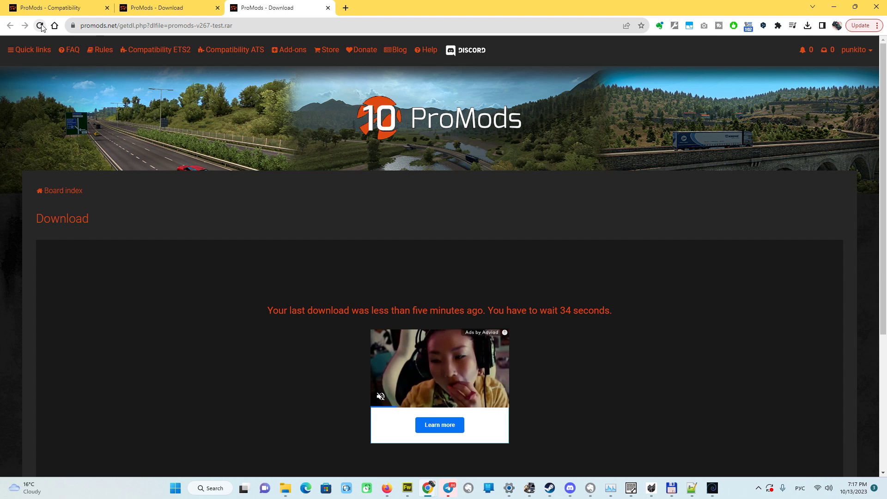
{"action": "left_click", "coordinate": [40, 26]}
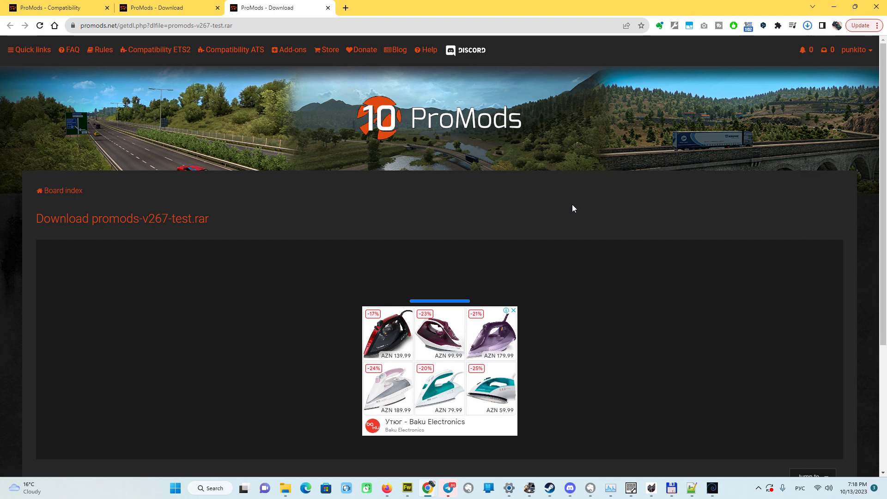
{"action": "left_click", "coordinate": [808, 26]}
{"action": "mouse_move", "coordinate": [285, 488]}
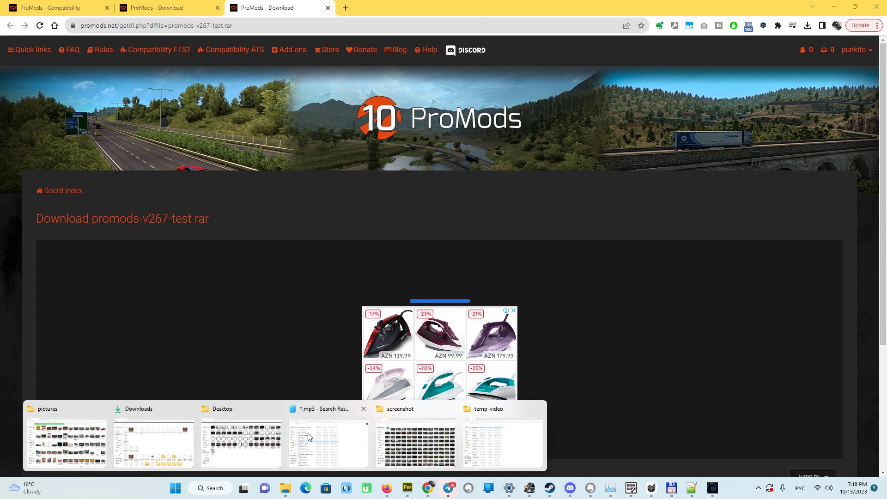
{"action": "left_click", "coordinate": [175, 438]}
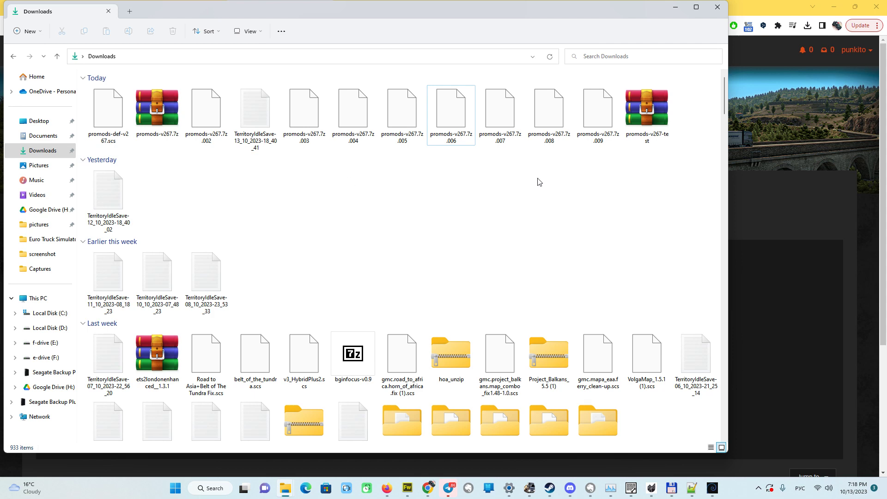
Extract promods-v267-test into a promods-v267-test folder in Downloads with WinRAR, then close WinRAR.
{"action": "double_click", "coordinate": [641, 117]}
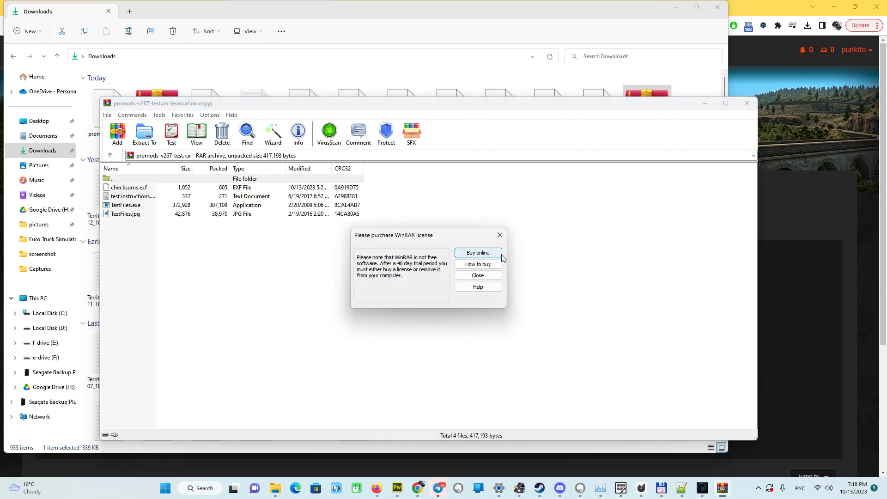
{"action": "left_click", "coordinate": [478, 276]}
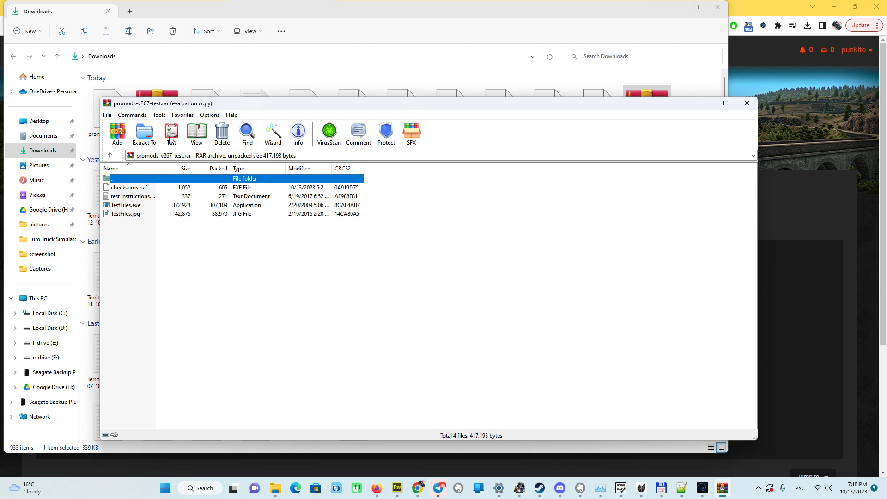
{"action": "left_click_drag", "start_coordinate": [217, 104], "coordinate": [354, 116]}
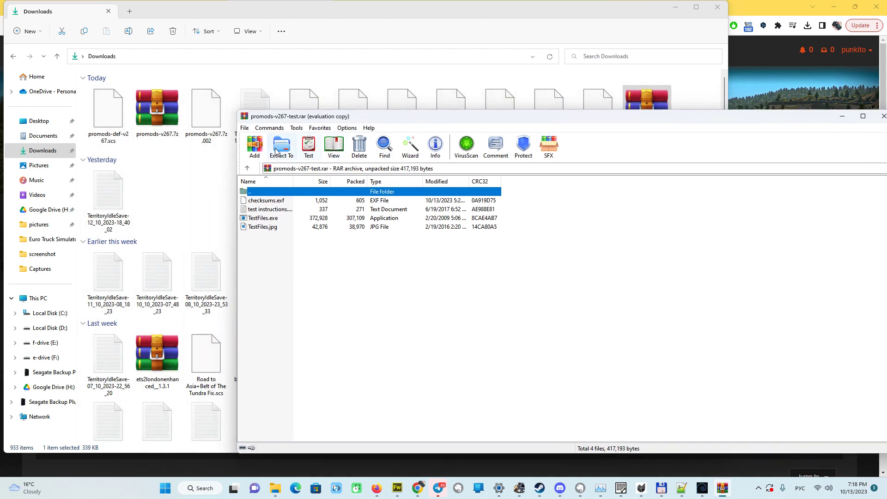
{"action": "left_click", "coordinate": [276, 150]}
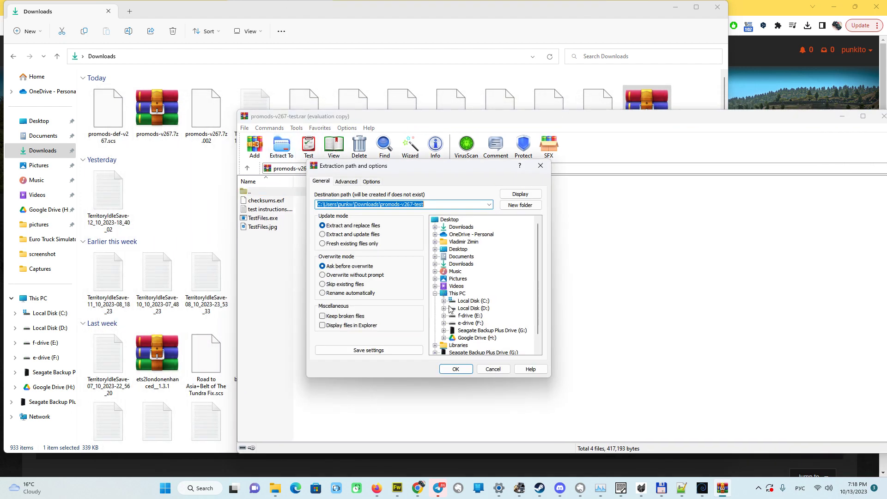
{"action": "left_click", "coordinate": [462, 369]}
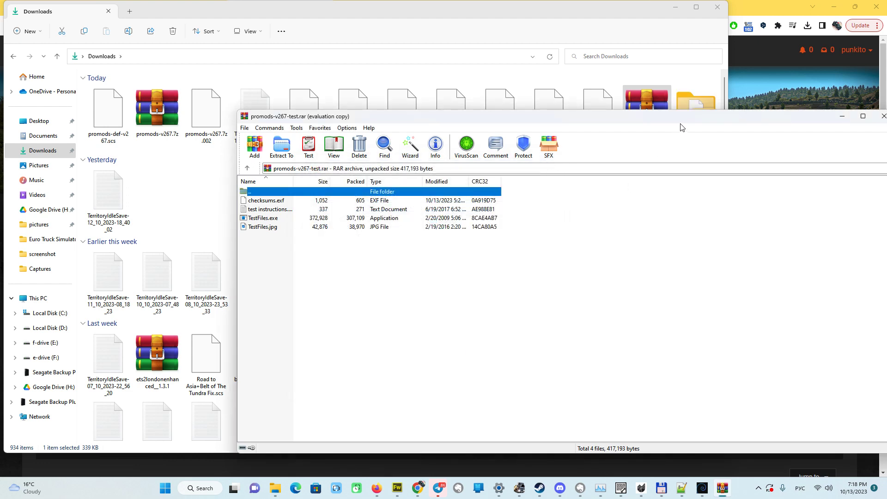
{"action": "left_click", "coordinate": [757, 117]}
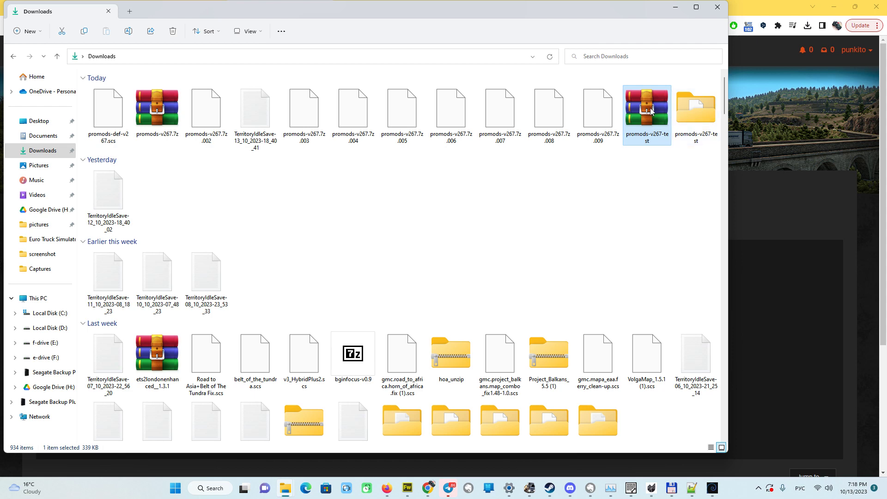
Select all nine promods-v267.7z archive parts, from promods-v267.7z.009 back to promods-v267.7z, in Downloads.
{"action": "left_click", "coordinate": [601, 122]}
{"action": "left_click", "coordinate": [549, 118], "text": "shift"}
{"action": "left_click", "coordinate": [499, 118], "text": "shift"}
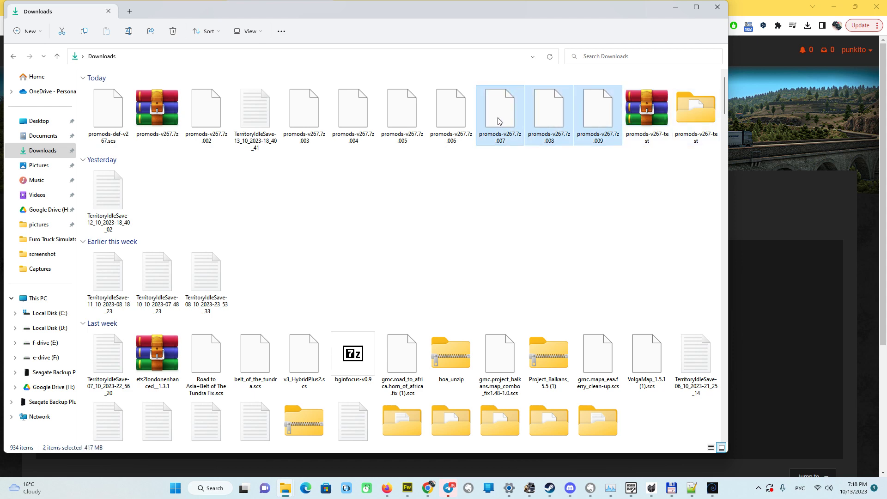
{"action": "left_click", "coordinate": [450, 118], "text": "shift"}
{"action": "left_click", "coordinate": [404, 122], "text": "shift"}
{"action": "left_click", "coordinate": [353, 119], "text": "shift"}
{"action": "left_click", "coordinate": [304, 120], "text": "shift"}
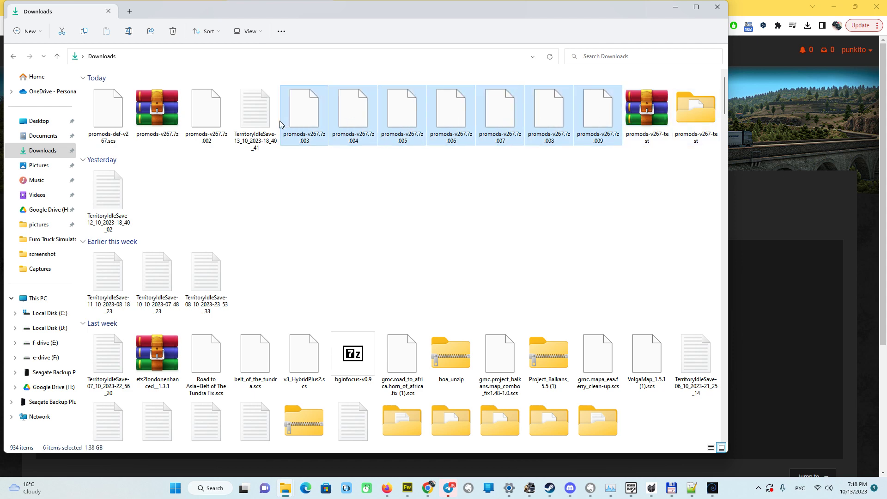
{"action": "left_click", "coordinate": [201, 121], "text": "ctrl"}
{"action": "left_click", "coordinate": [170, 123], "text": "ctrl"}
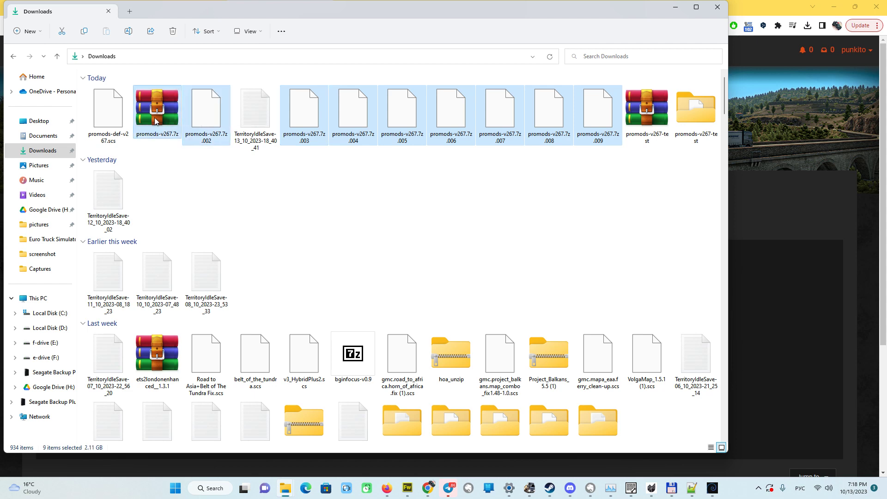
{"action": "right_click", "coordinate": [158, 121]}
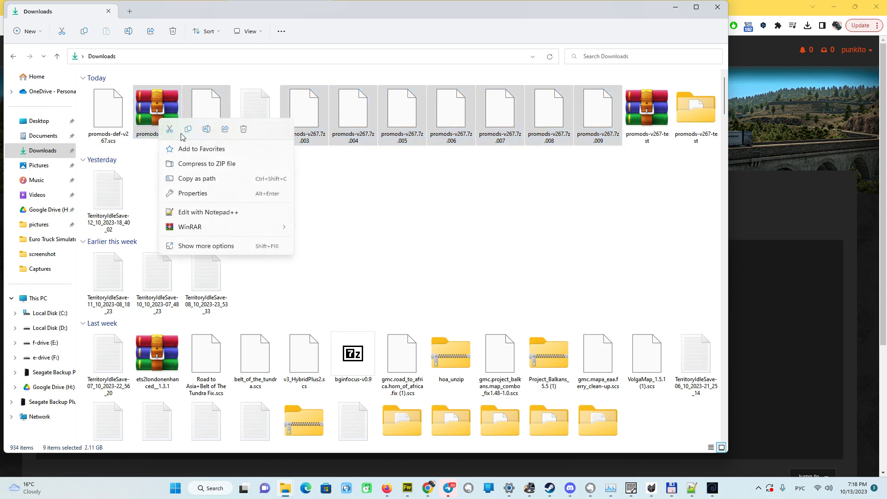
{"action": "left_click", "coordinate": [777, 131]}
Paste the nine archive parts into the promods-v267-test folder and run TestFiles.
{"action": "double_click", "coordinate": [703, 115]}
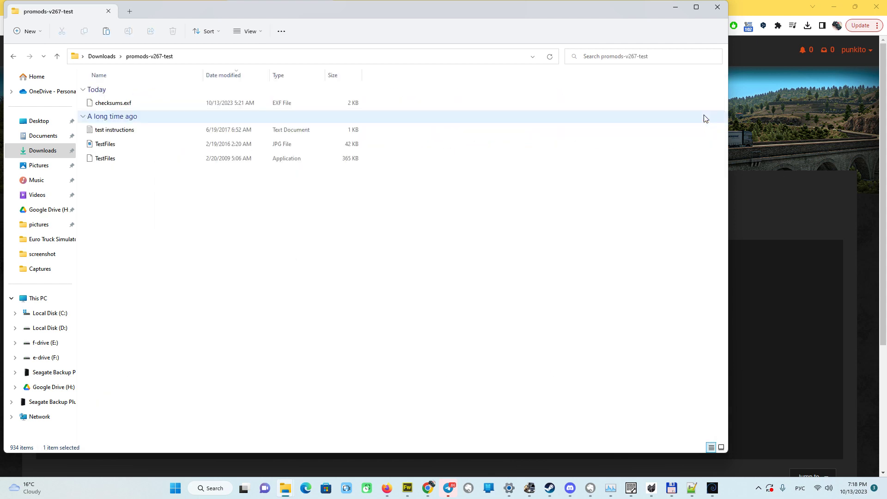
{"action": "right_click", "coordinate": [300, 223]}
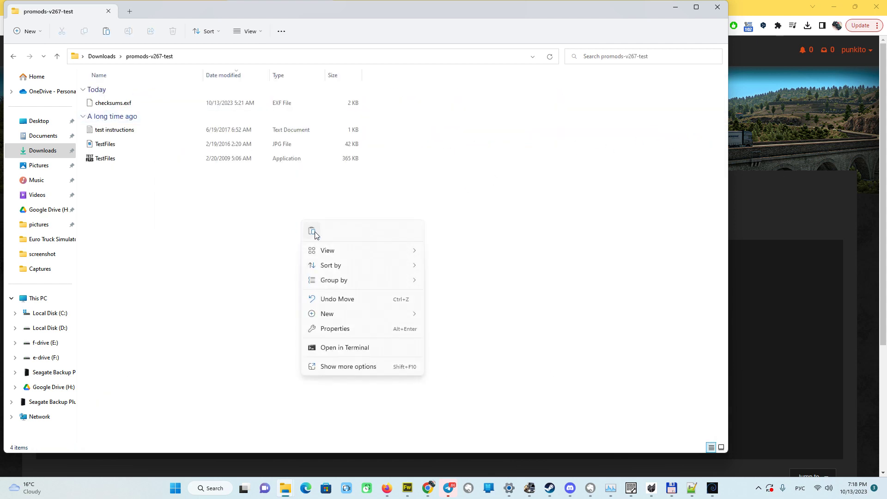
{"action": "left_click", "coordinate": [313, 232]}
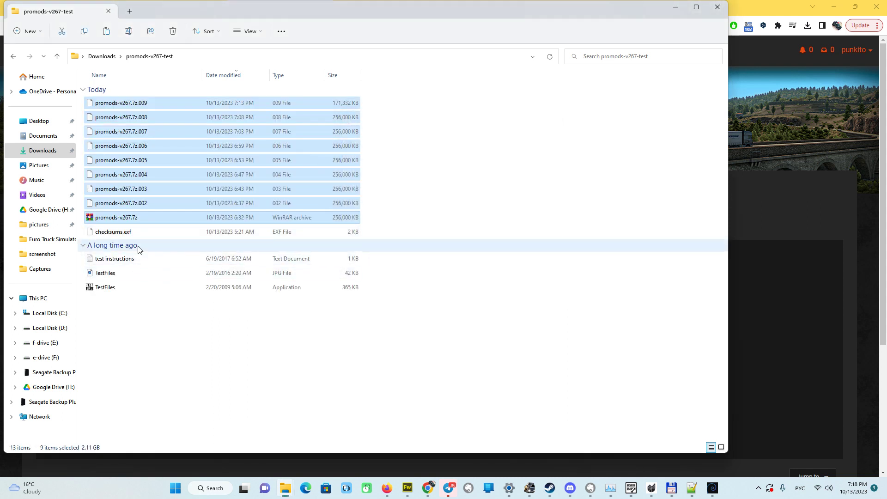
{"action": "left_click", "coordinate": [118, 289]}
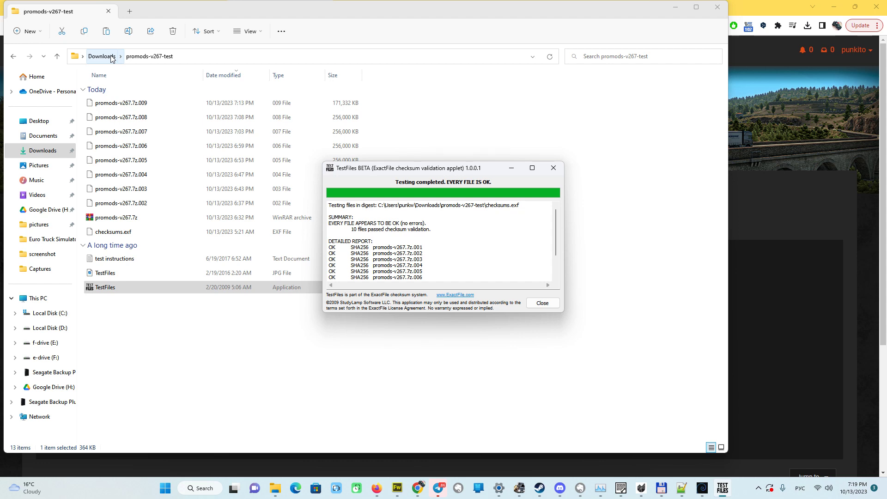
Confirm all 10 files pass the SHA256 check, then close the TestFiles report.
{"action": "left_click", "coordinate": [547, 304]}
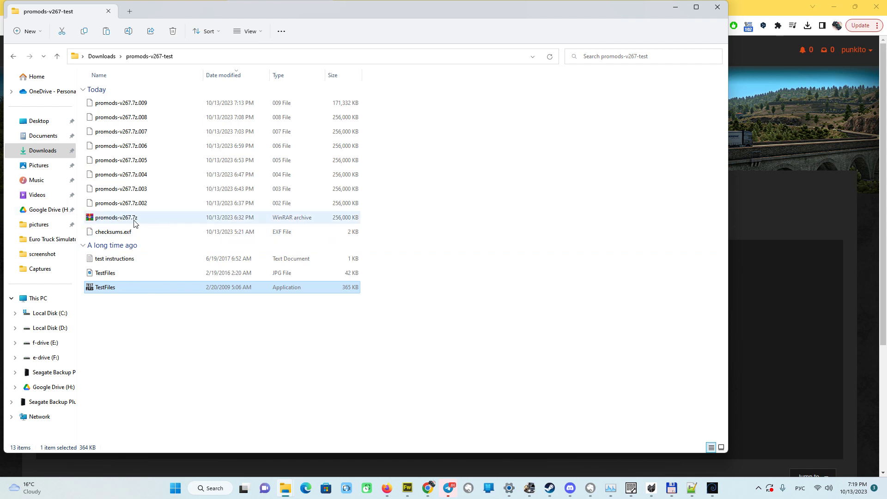
{"action": "mouse_move", "coordinate": [134, 223]}
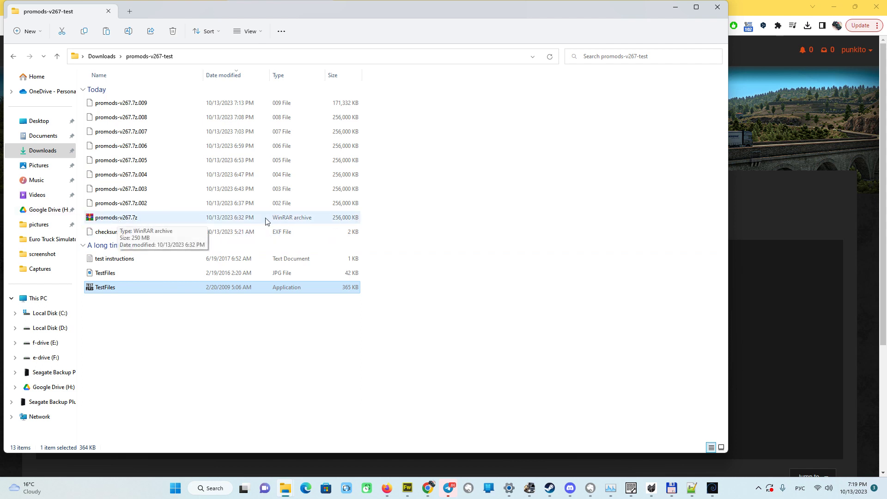
Extract promods-v267.7z with WinRAR and open the folder holding the six .scs packs and readme.
{"action": "right_click", "coordinate": [125, 222]}
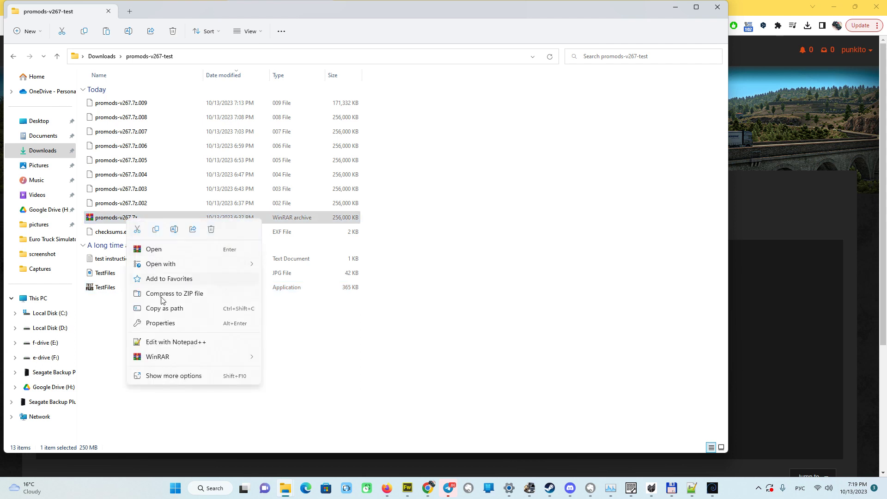
{"action": "mouse_move", "coordinate": [206, 356]}
{"action": "left_click", "coordinate": [306, 374]}
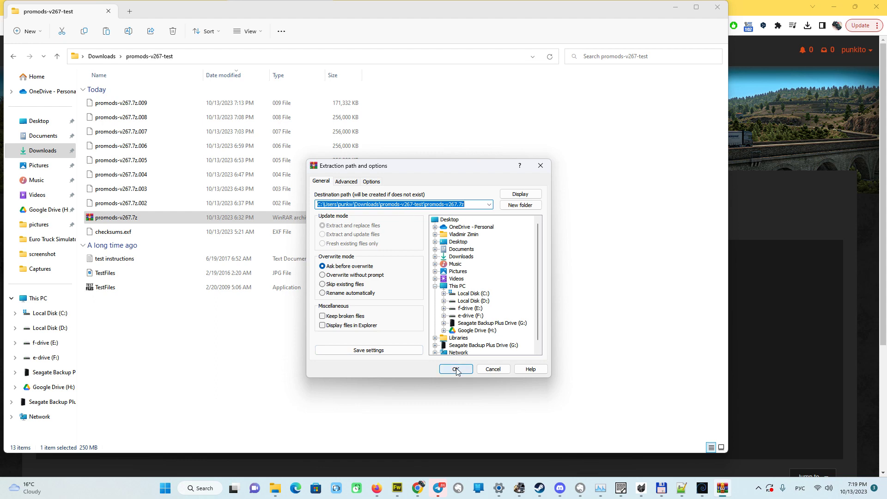
{"action": "left_click", "coordinate": [455, 369]}
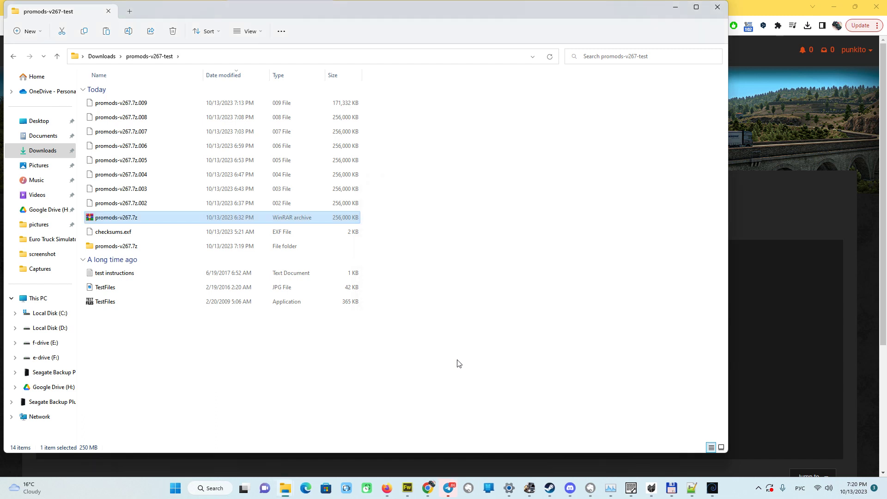
{"action": "double_click", "coordinate": [123, 245]}
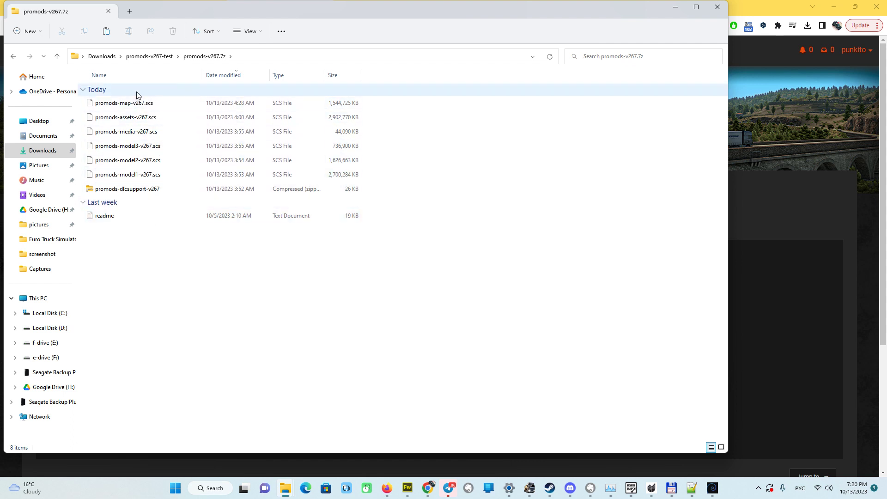
Inspect the extracted promods-v267.7z folder, then select promods-def-v267.scs in Downloads.
{"action": "left_click", "coordinate": [153, 56]}
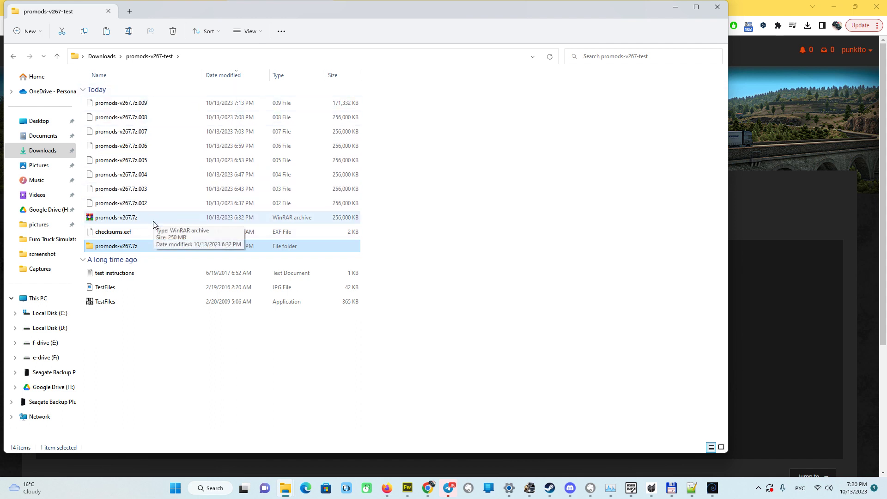
{"action": "double_click", "coordinate": [136, 246]}
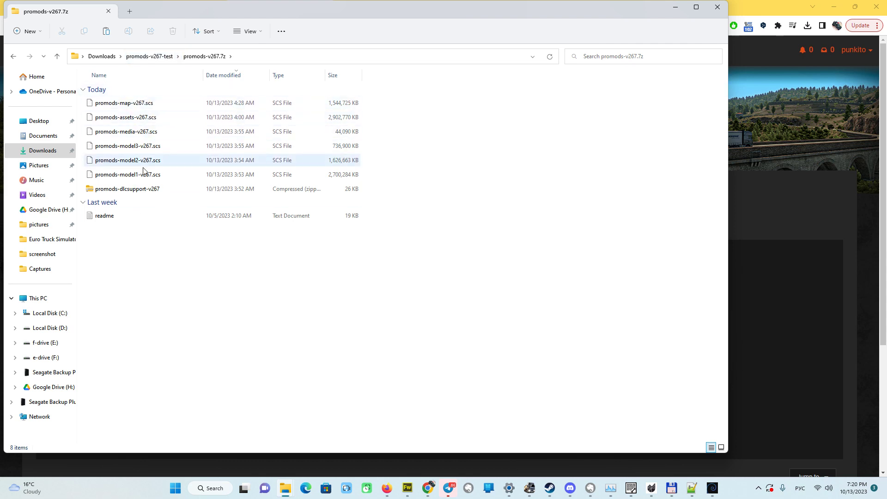
{"action": "left_click", "coordinate": [102, 57]}
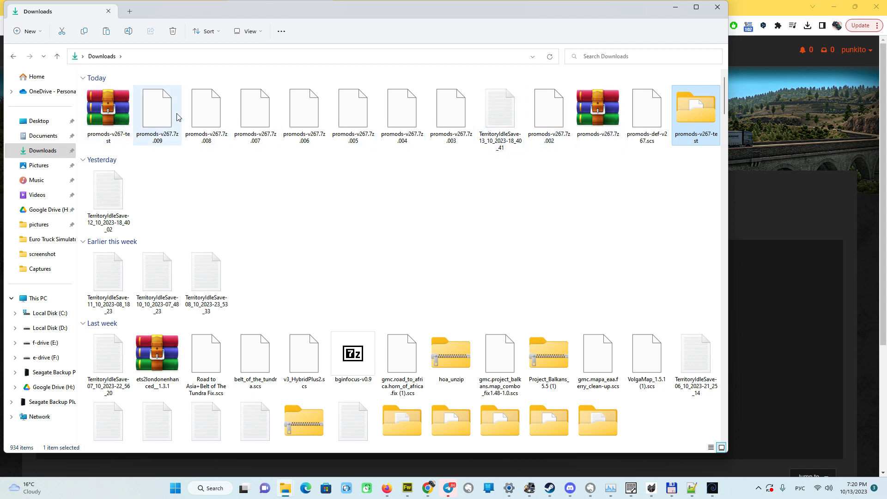
{"action": "left_click", "coordinate": [639, 119]}
Copy promods-def-v267.scs into the extracted promods-v267-test › promods-v267.7z folder.
{"action": "right_click", "coordinate": [640, 119]}
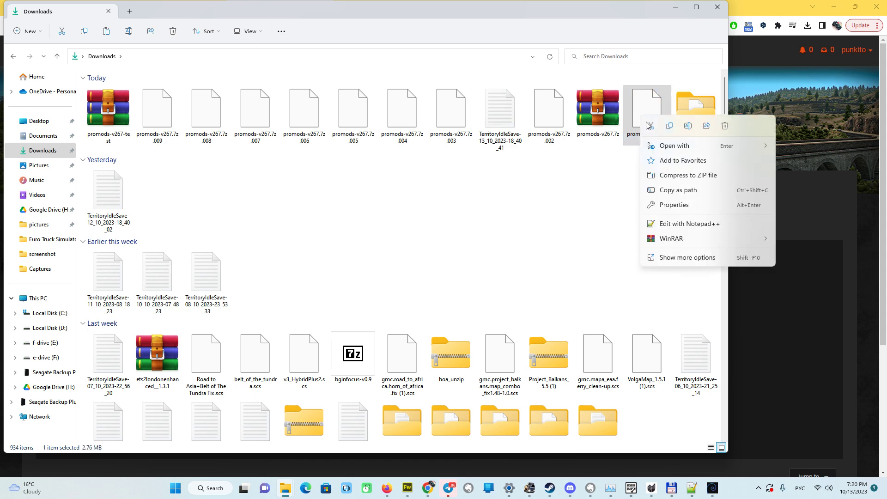
{"action": "left_click", "coordinate": [670, 126]}
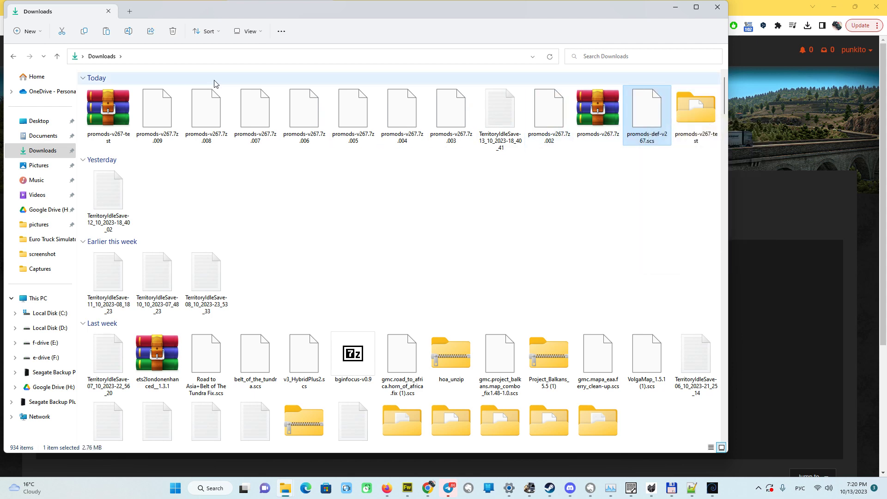
{"action": "left_click", "coordinate": [695, 114]}
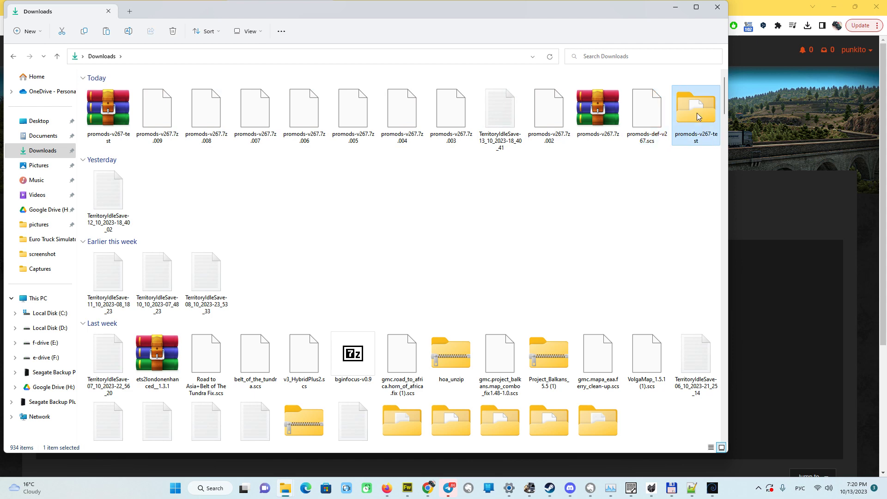
{"action": "double_click", "coordinate": [698, 118]}
{"action": "double_click", "coordinate": [117, 245]}
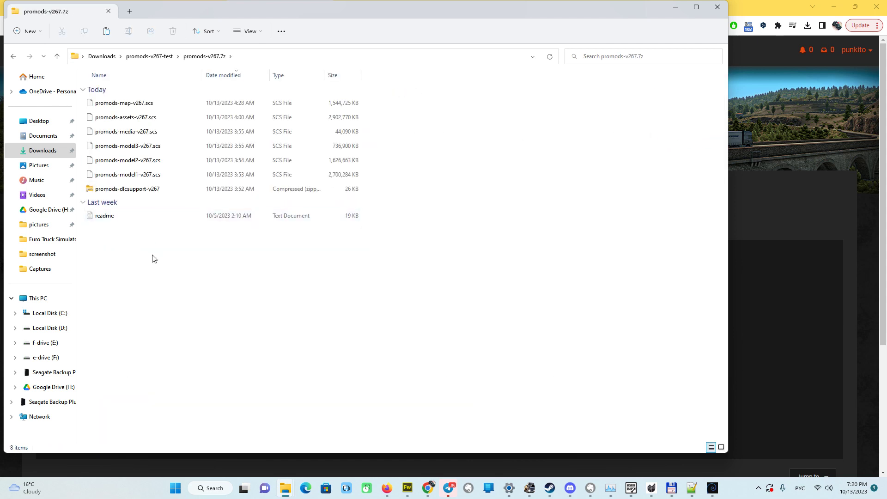
{"action": "right_click", "coordinate": [154, 257]}
{"action": "left_click", "coordinate": [164, 266]}
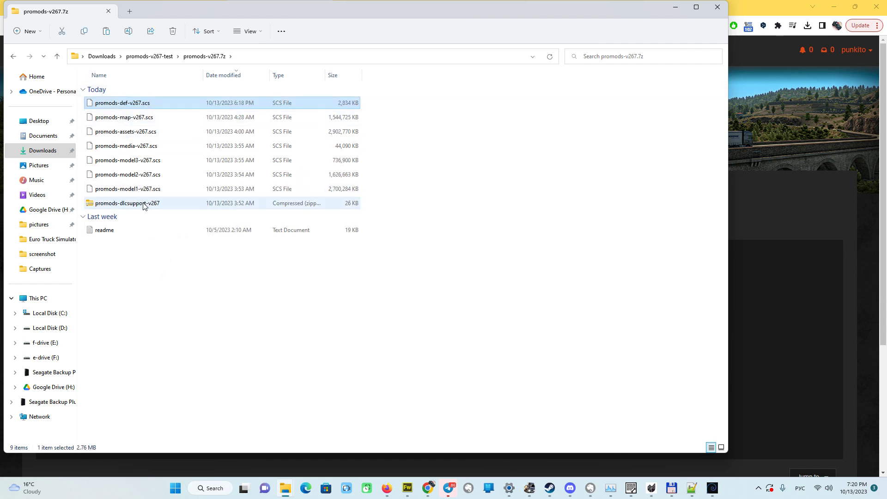
Select all eight promods v267 mod files and copy them.
{"action": "left_click_drag", "start_coordinate": [143, 206], "coordinate": [149, 124]}
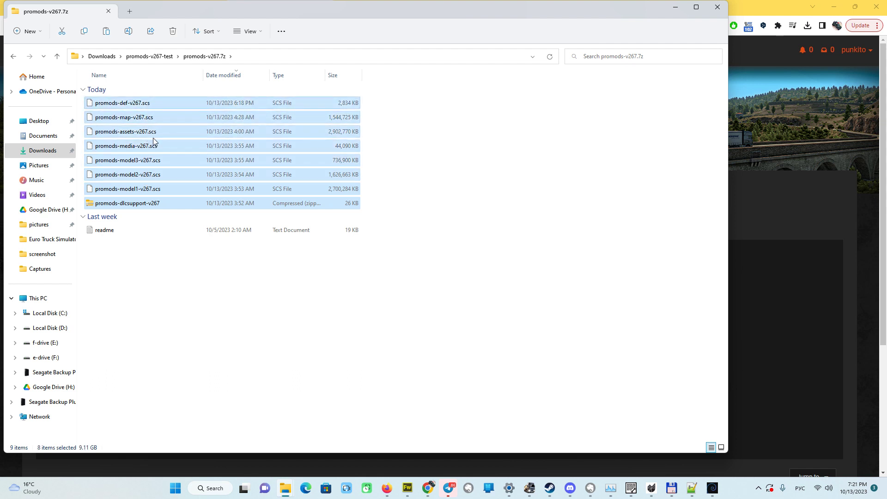
{"action": "right_click", "coordinate": [154, 141]}
{"action": "left_click", "coordinate": [145, 272]}
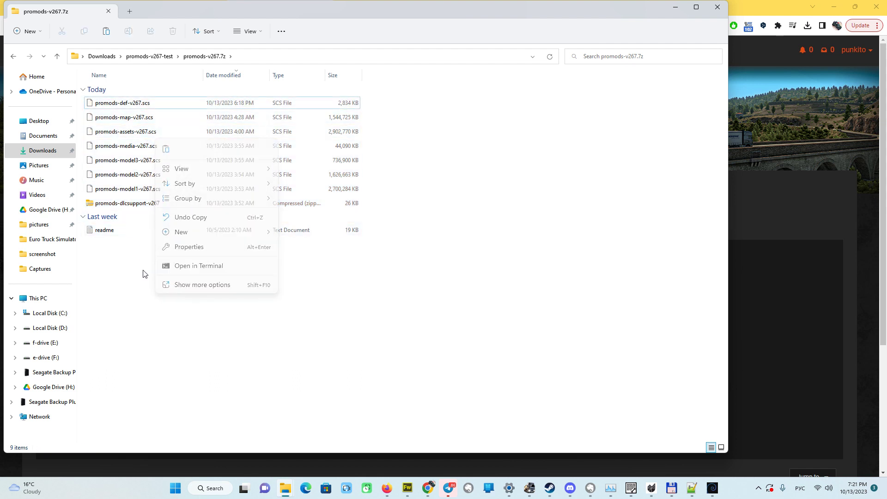
{"action": "left_click", "coordinate": [124, 106]}
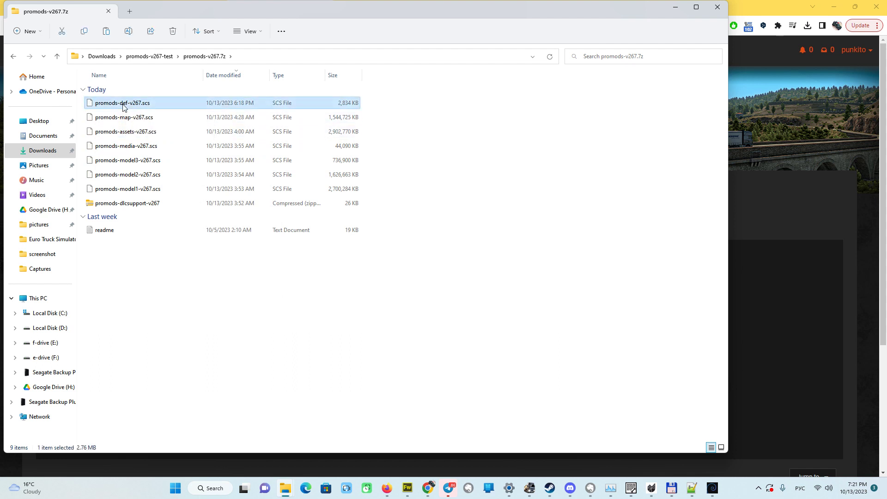
{"action": "left_click", "coordinate": [126, 203], "text": "shift"}
{"action": "right_click", "coordinate": [134, 178]}
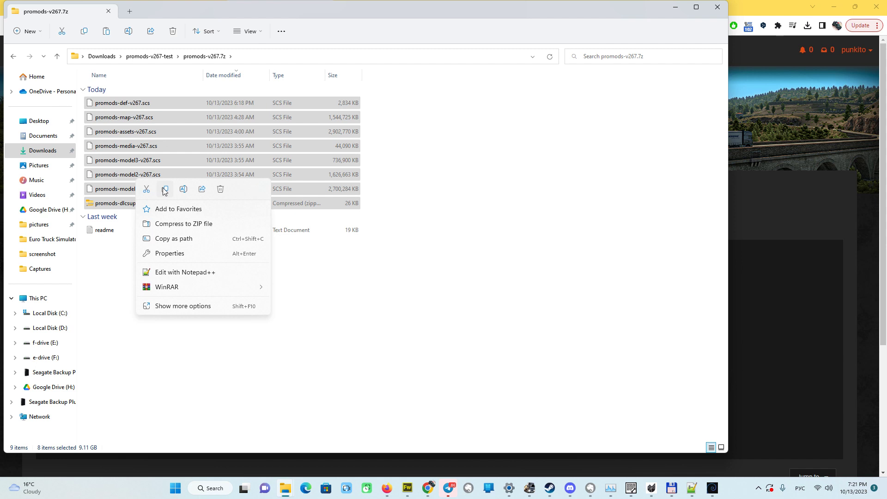
{"action": "left_click", "coordinate": [164, 188]}
{"action": "mouse_move", "coordinate": [287, 493]}
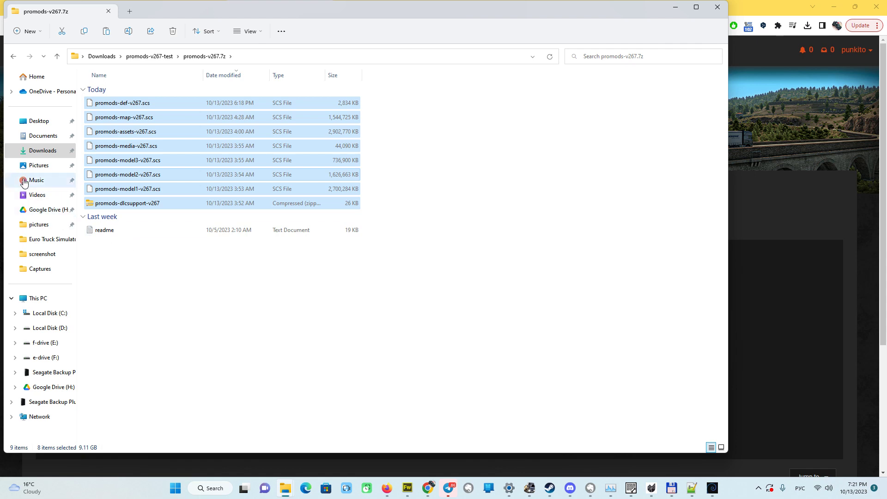
{"action": "left_click", "coordinate": [47, 138]}
Paste the eight ProMods files into Euro Truck Simulator 2's mod folder, then return to the download page.
{"action": "double_click", "coordinate": [124, 134]}
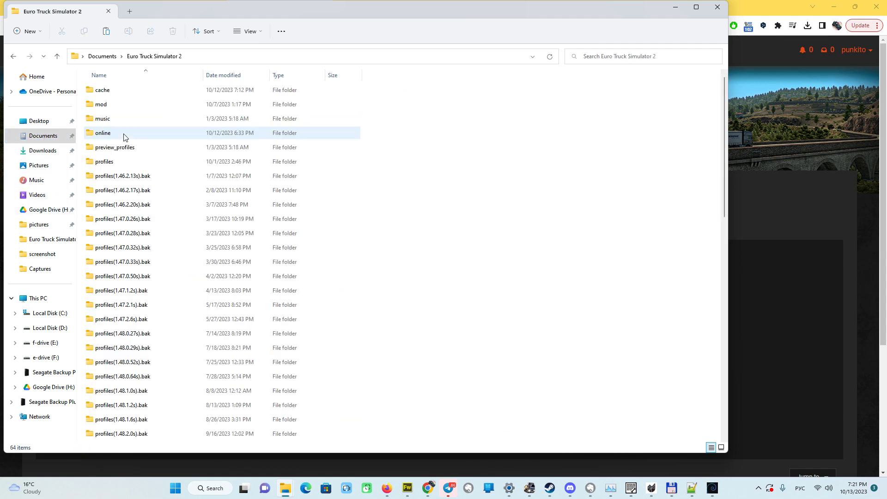
{"action": "double_click", "coordinate": [126, 105]}
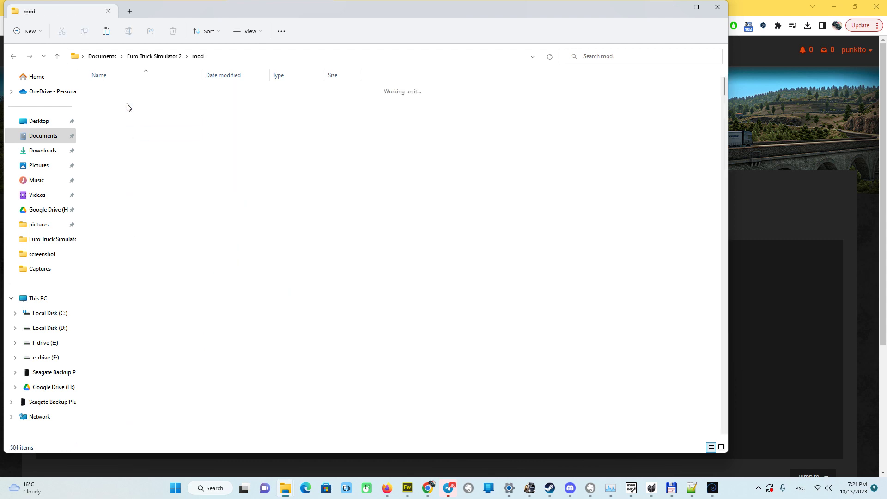
{"action": "right_click", "coordinate": [414, 225]}
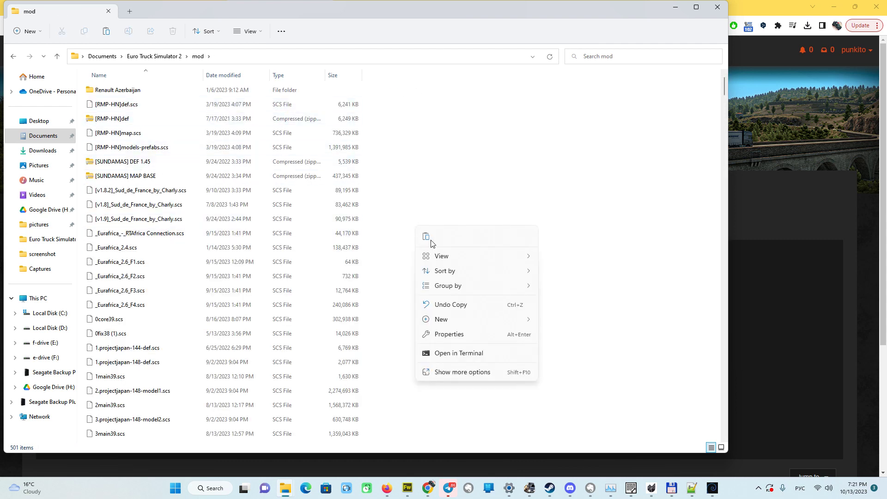
{"action": "left_click", "coordinate": [428, 237]}
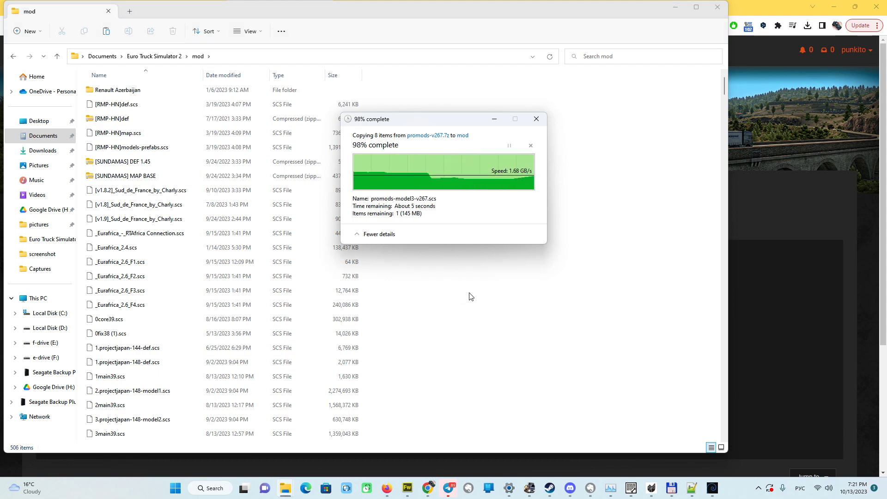
{"action": "scroll", "coordinate": [438, 292], "scroll_direction": "down", "scroll_amount": 2}
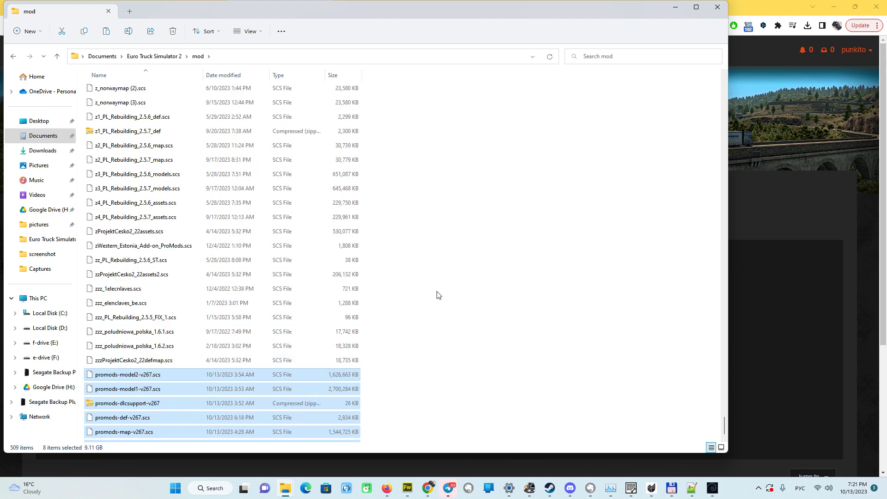
{"action": "scroll", "coordinate": [373, 325], "scroll_direction": "down", "scroll_amount": 1}
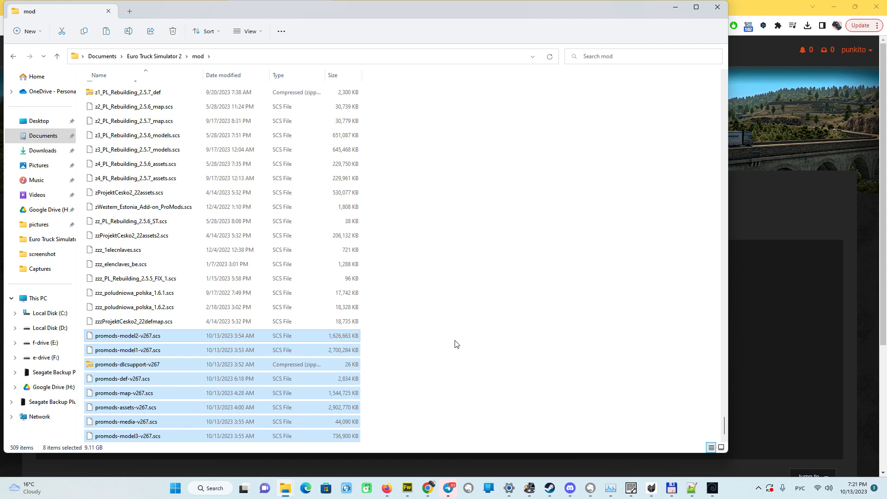
{"action": "left_click", "coordinate": [744, 274]}
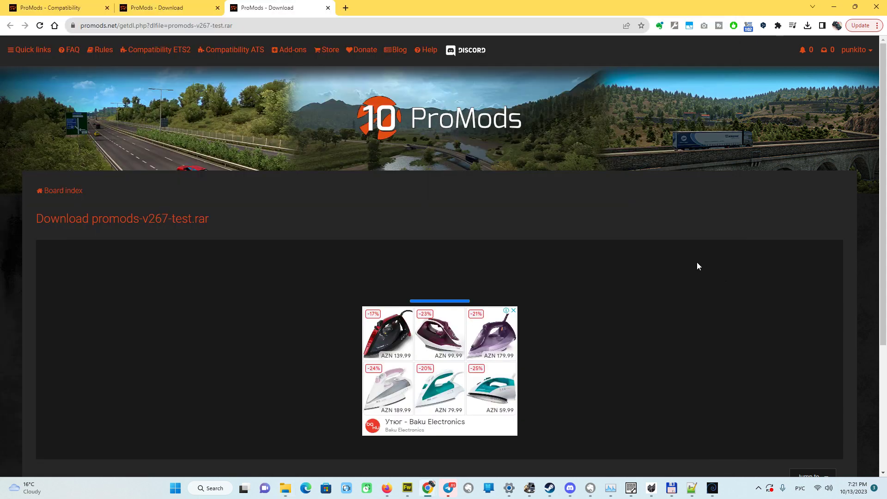
Close the extra tab and open the ME v2.67 add-on installer, continuing to step 2.
{"action": "left_click", "coordinate": [327, 8]}
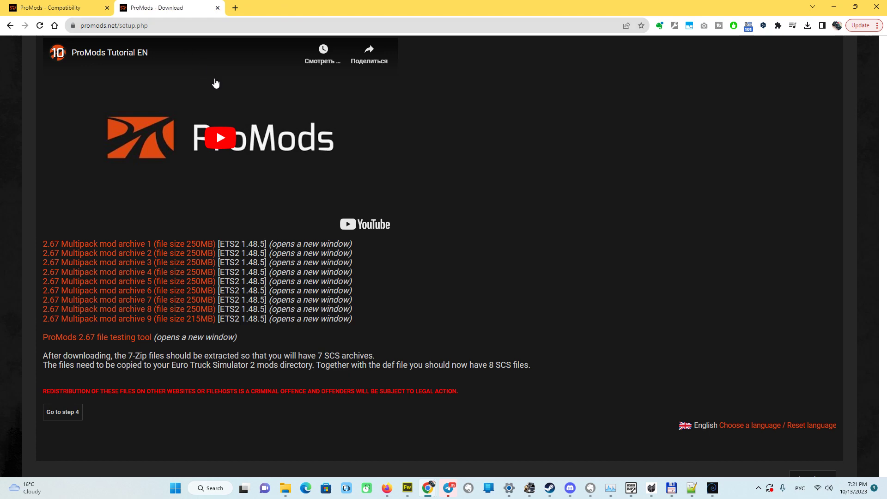
{"action": "scroll", "coordinate": [486, 281], "scroll_direction": "up", "scroll_amount": 6}
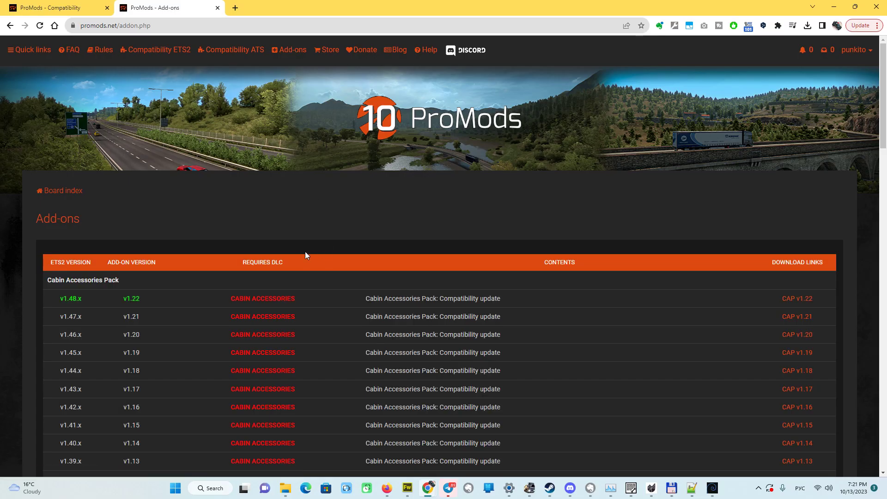
{"action": "scroll", "coordinate": [326, 294], "scroll_direction": "down", "scroll_amount": 9}
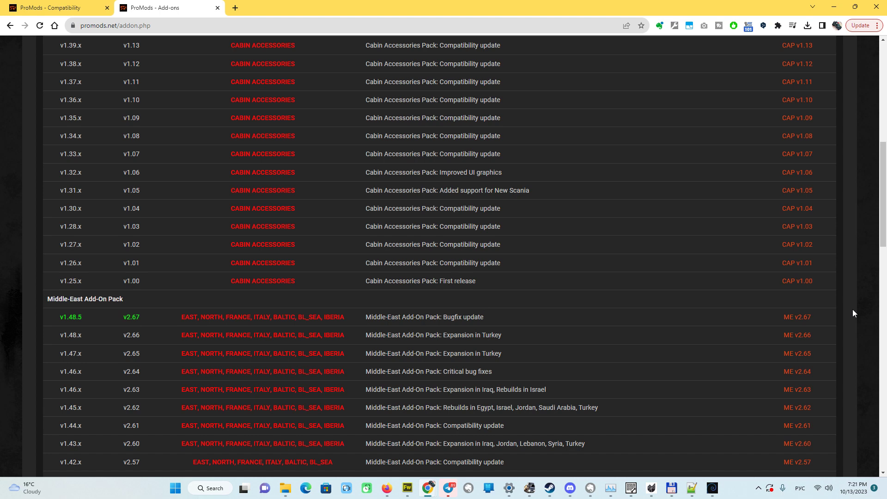
{"action": "left_click", "coordinate": [805, 318]}
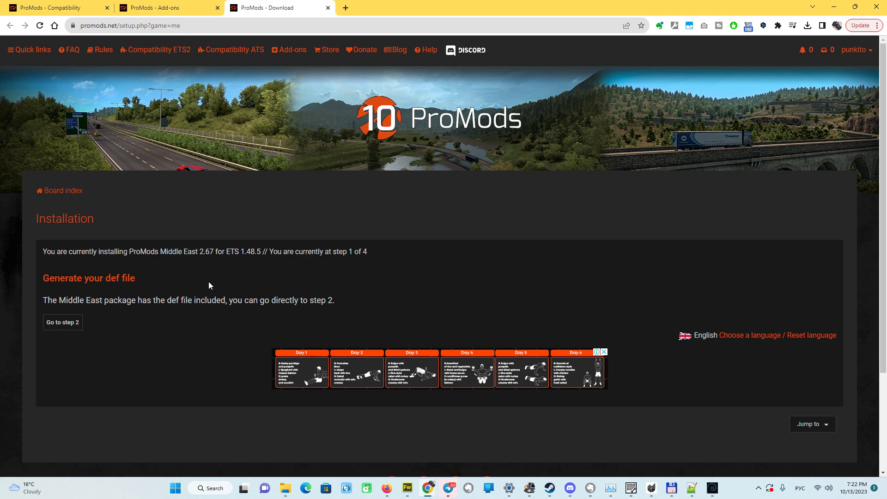
{"action": "left_click", "coordinate": [63, 322]}
Choose the free Standard download and fetch the Middle-East Add-On Pack v2.67.
{"action": "scroll", "coordinate": [312, 280], "scroll_direction": "down", "scroll_amount": 3}
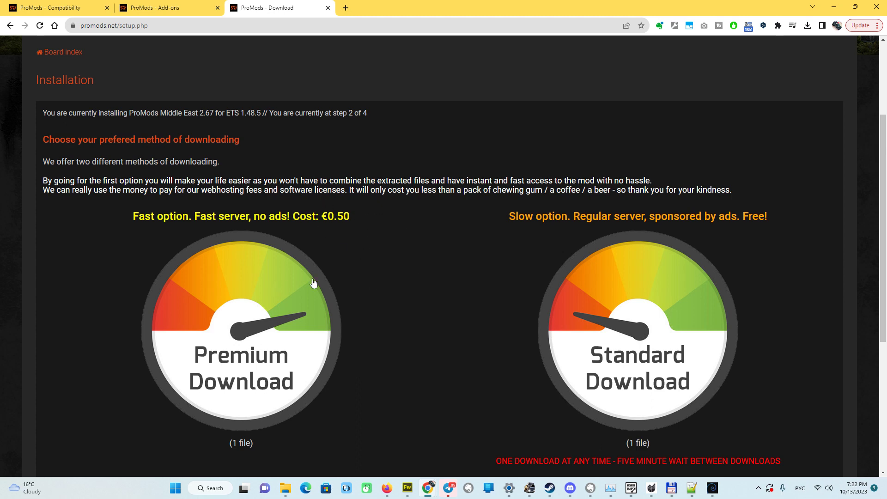
{"action": "scroll", "coordinate": [399, 312], "scroll_direction": "down", "scroll_amount": 3}
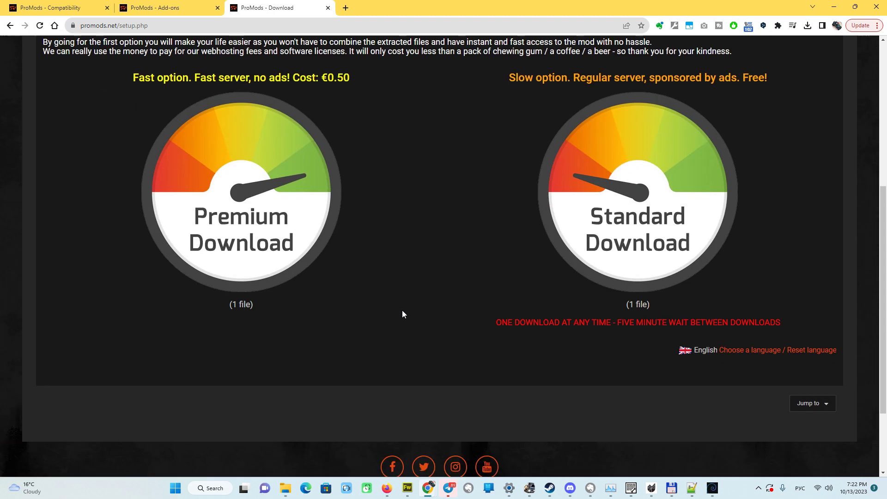
{"action": "scroll", "coordinate": [402, 312], "scroll_direction": "up", "scroll_amount": 3}
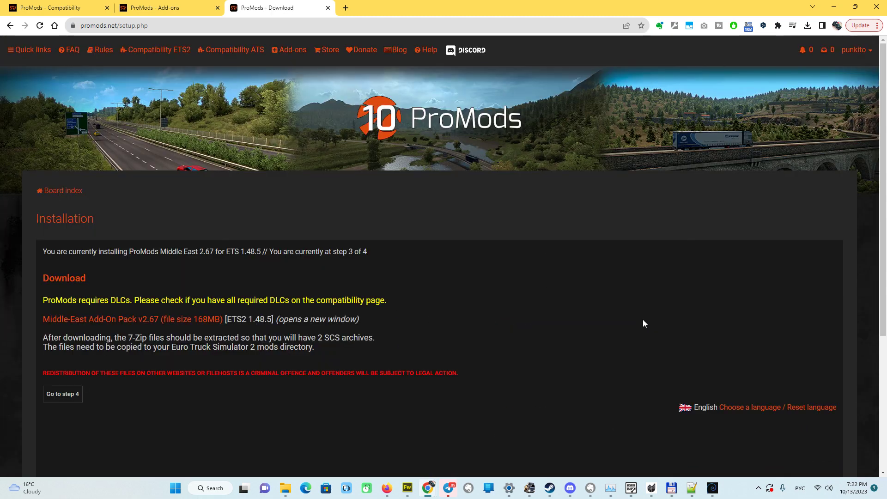
{"action": "scroll", "coordinate": [444, 286], "scroll_direction": "down", "scroll_amount": 1}
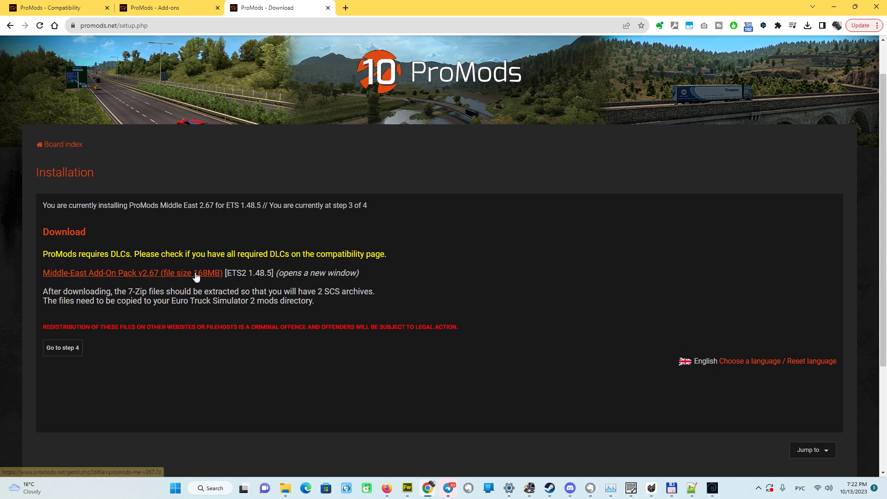
{"action": "left_click", "coordinate": [196, 274]}
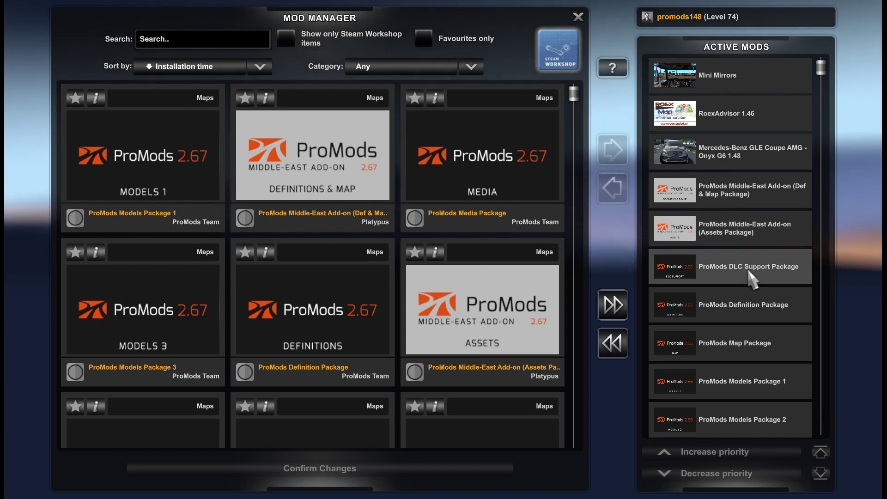
Activate the ProMods 2.67 Assets, Media, Models 3/2/1 and Map packages, moving Map down three places.
{"action": "scroll", "coordinate": [738, 375], "scroll_direction": "down", "scroll_amount": 3}
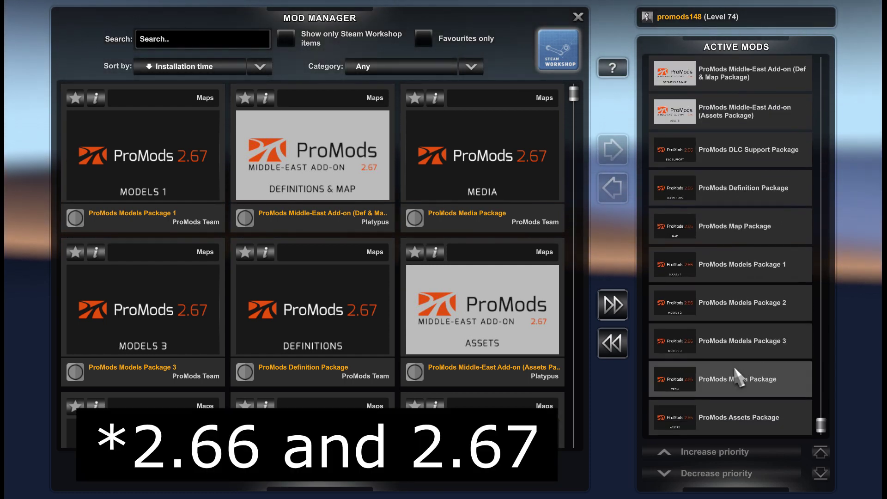
{"action": "scroll", "coordinate": [738, 375], "scroll_direction": "up", "scroll_amount": 3}
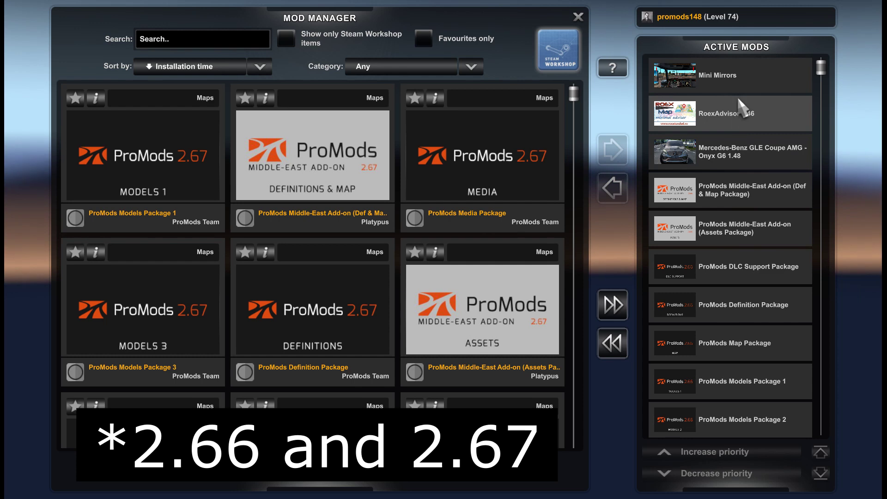
{"action": "scroll", "coordinate": [758, 291], "scroll_direction": "down", "scroll_amount": 3}
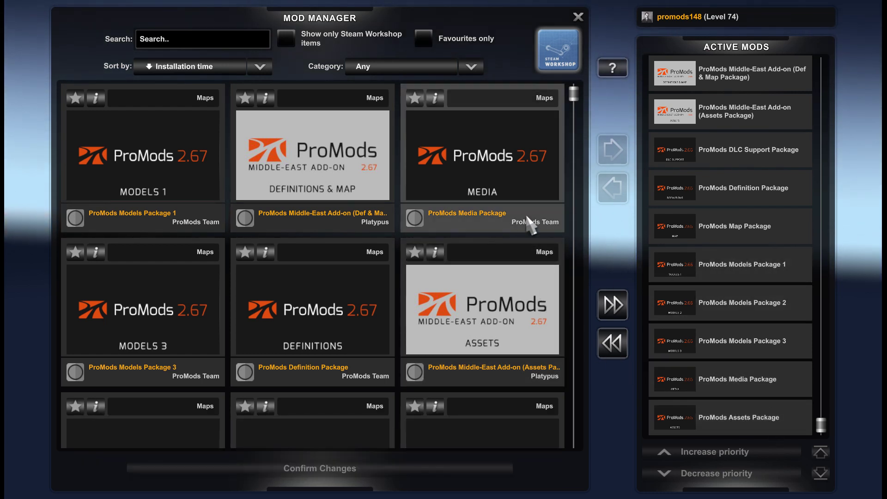
{"action": "scroll", "coordinate": [406, 226], "scroll_direction": "down", "scroll_amount": 2}
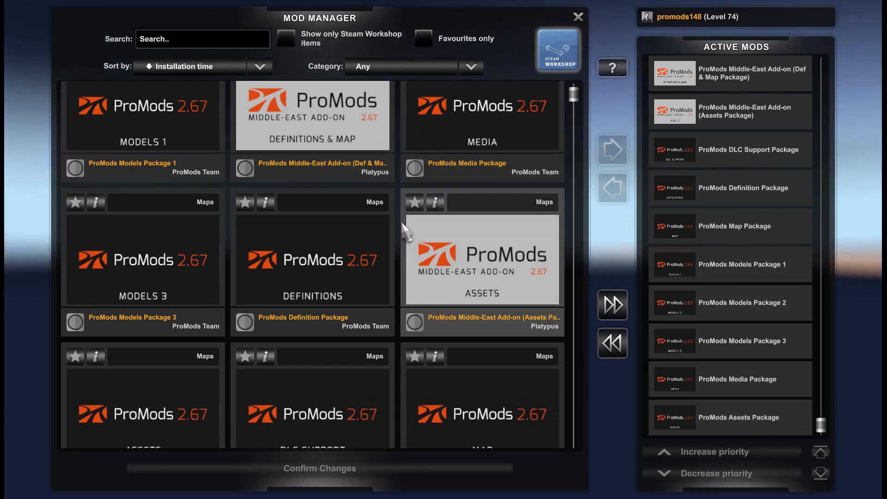
{"action": "double_click", "coordinate": [133, 381]}
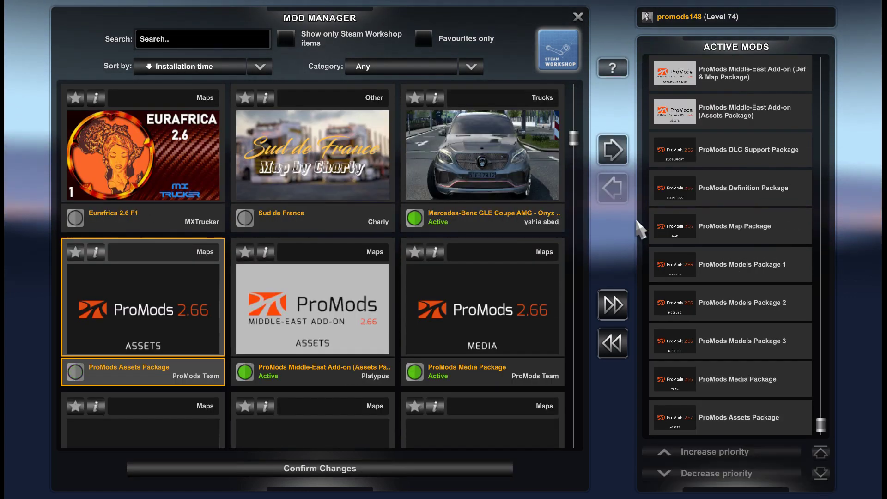
{"action": "scroll", "coordinate": [336, 316], "scroll_direction": "up", "scroll_amount": 3}
{"action": "double_click", "coordinate": [466, 218]}
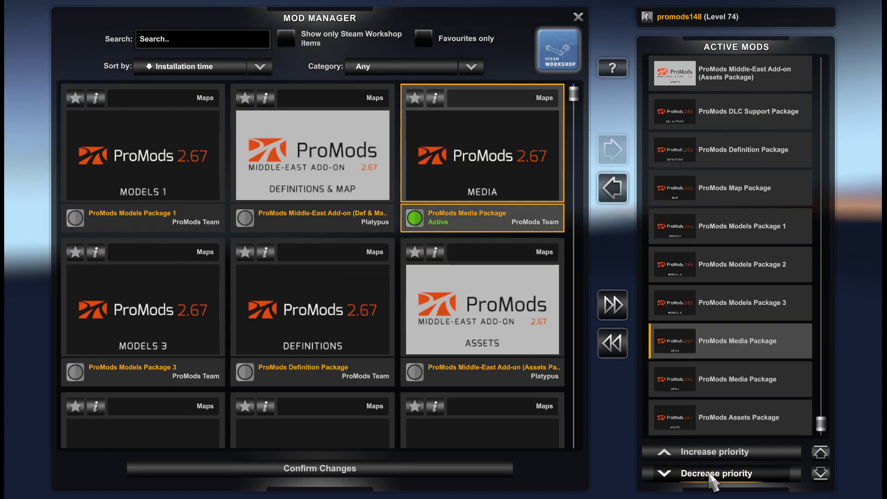
{"action": "double_click", "coordinate": [133, 369]}
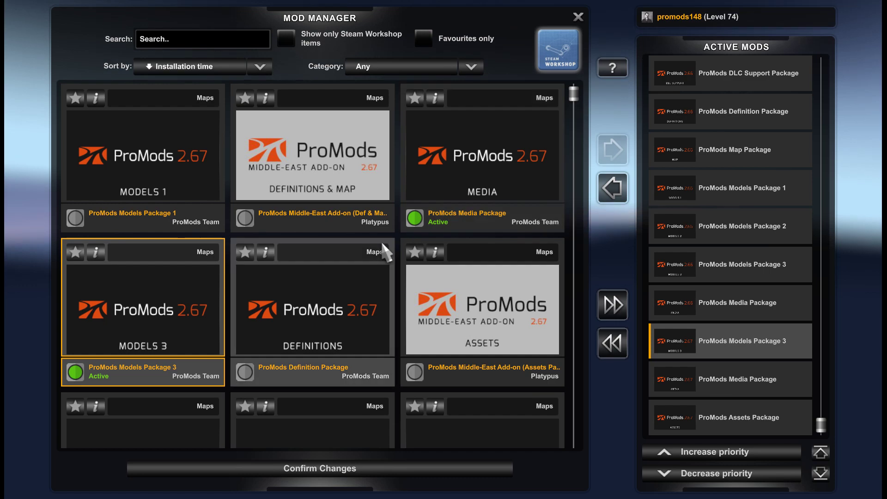
{"action": "scroll", "coordinate": [344, 291], "scroll_direction": "down", "scroll_amount": 5}
{"action": "double_click", "coordinate": [138, 430]}
{"action": "scroll", "coordinate": [277, 323], "scroll_direction": "down", "scroll_amount": 2}
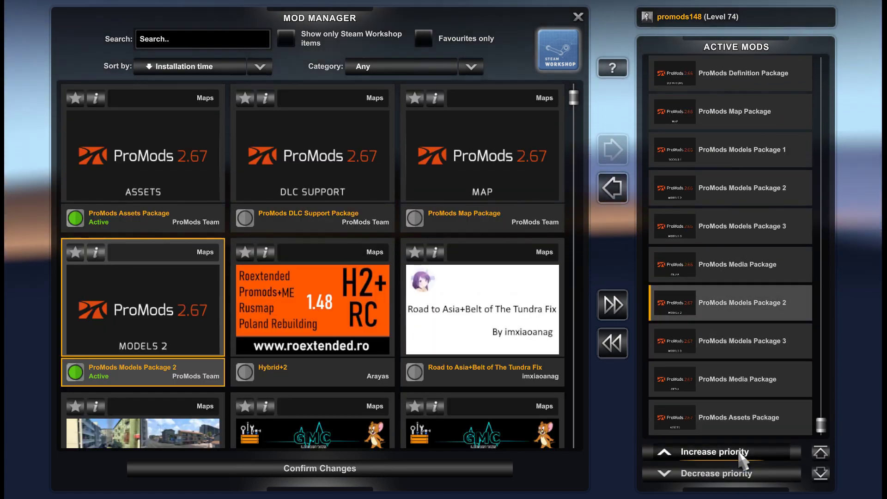
{"action": "scroll", "coordinate": [355, 190], "scroll_direction": "up", "scroll_amount": 5}
{"action": "double_click", "coordinate": [138, 157]}
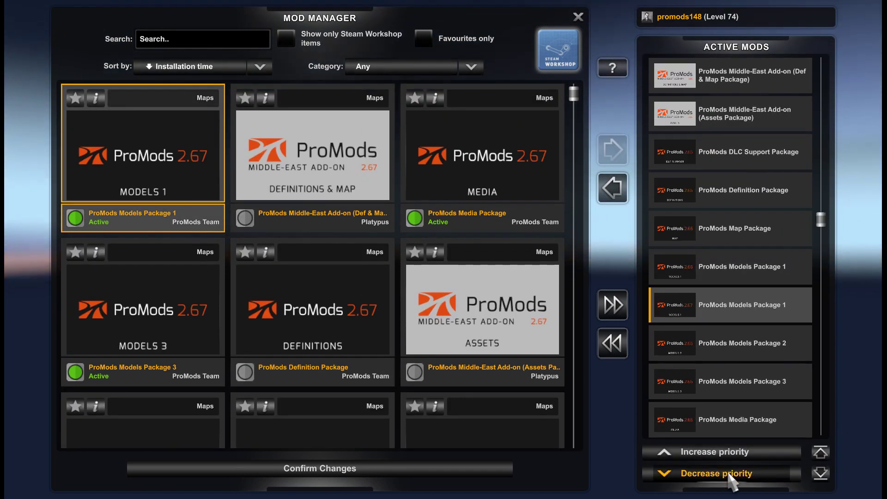
{"action": "scroll", "coordinate": [337, 263], "scroll_direction": "down", "scroll_amount": 5}
{"action": "double_click", "coordinate": [483, 309]}
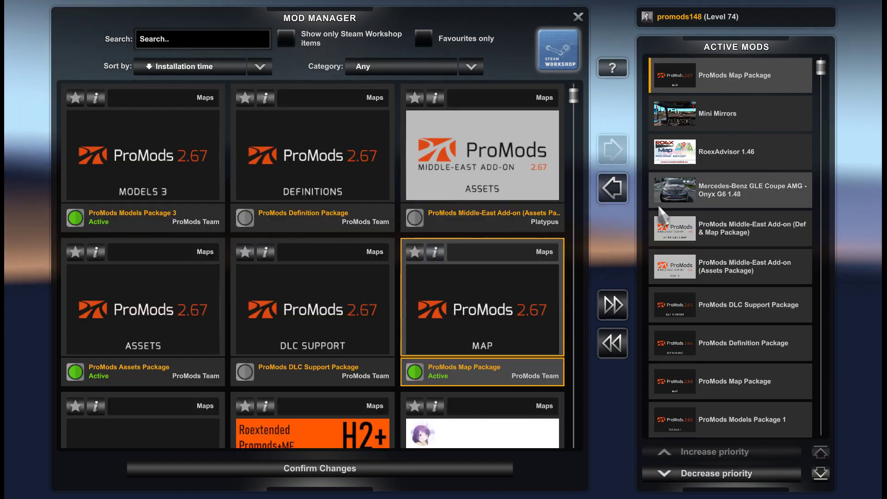
{"action": "left_click", "coordinate": [739, 473]}
{"action": "left_click", "coordinate": [744, 478]}
{"action": "left_click", "coordinate": [743, 477]}
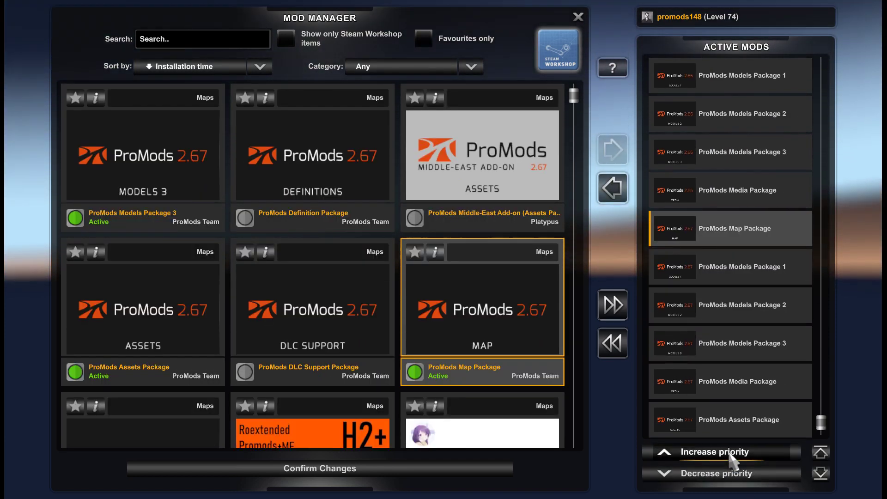
Activate the ProMods 2.67 Definition and DLC Support packages, lowering each in the load order.
{"action": "scroll", "coordinate": [697, 277], "scroll_direction": "up", "scroll_amount": 3}
{"action": "scroll", "coordinate": [723, 335], "scroll_direction": "down", "scroll_amount": 3}
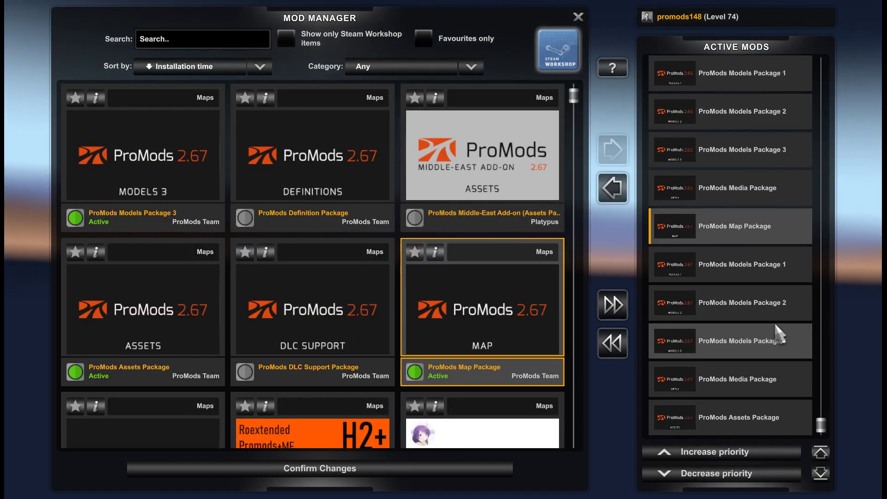
{"action": "scroll", "coordinate": [774, 328], "scroll_direction": "up", "scroll_amount": 1}
{"action": "scroll", "coordinate": [774, 329], "scroll_direction": "up", "scroll_amount": 3}
{"action": "double_click", "coordinate": [313, 157]}
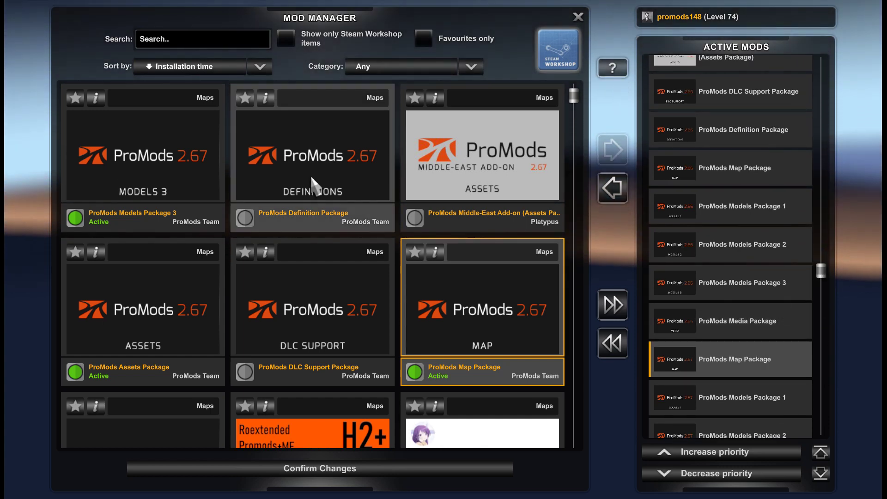
{"action": "left_click", "coordinate": [715, 473]}
{"action": "left_click", "coordinate": [716, 473]}
{"action": "scroll", "coordinate": [291, 199], "scroll_direction": "down", "scroll_amount": 1}
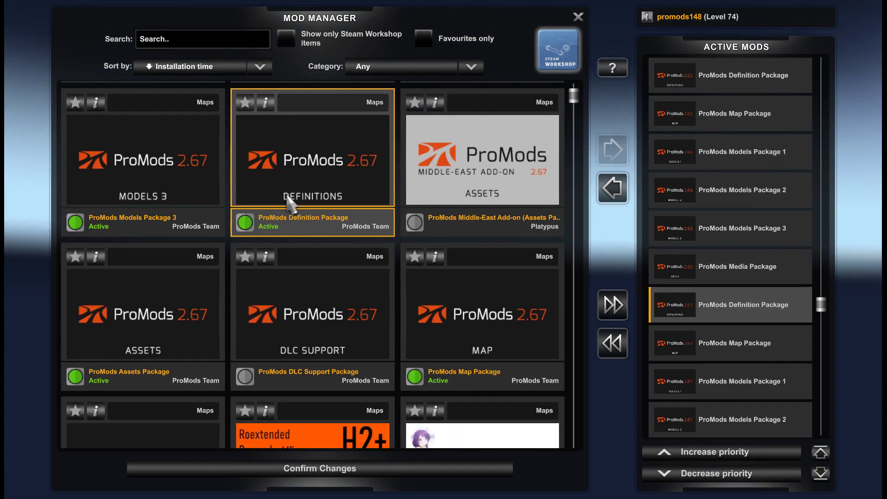
{"action": "scroll", "coordinate": [706, 283], "scroll_direction": "up", "scroll_amount": 3}
{"action": "double_click", "coordinate": [356, 297]}
{"action": "left_click", "coordinate": [748, 476]}
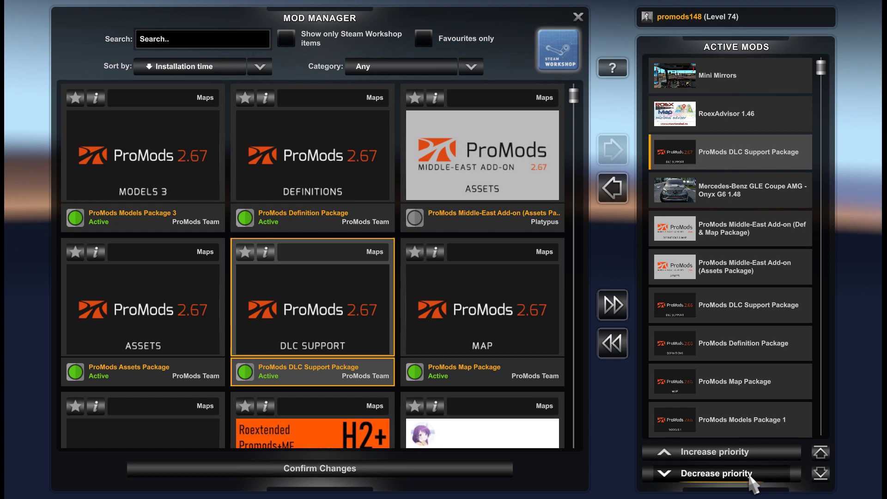
{"action": "left_click", "coordinate": [748, 476]}
Deactivate the old 2.66 Media, Models 3, 2, 1 and Definitions packages.
{"action": "scroll", "coordinate": [396, 240], "scroll_direction": "up", "scroll_amount": 1}
{"action": "left_click", "coordinate": [716, 282]}
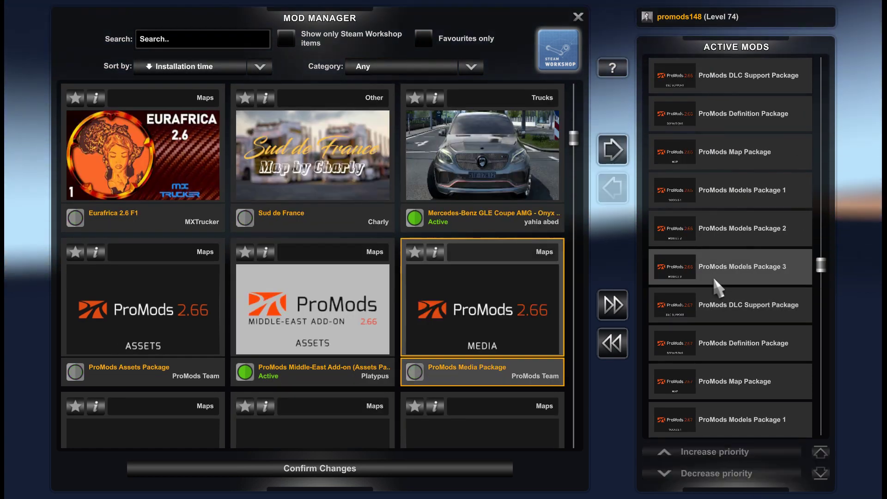
{"action": "left_click", "coordinate": [611, 188]}
{"action": "left_click", "coordinate": [611, 188]}
{"action": "left_click", "coordinate": [612, 188]}
{"action": "left_click", "coordinate": [612, 188]}
{"action": "left_click", "coordinate": [611, 188]}
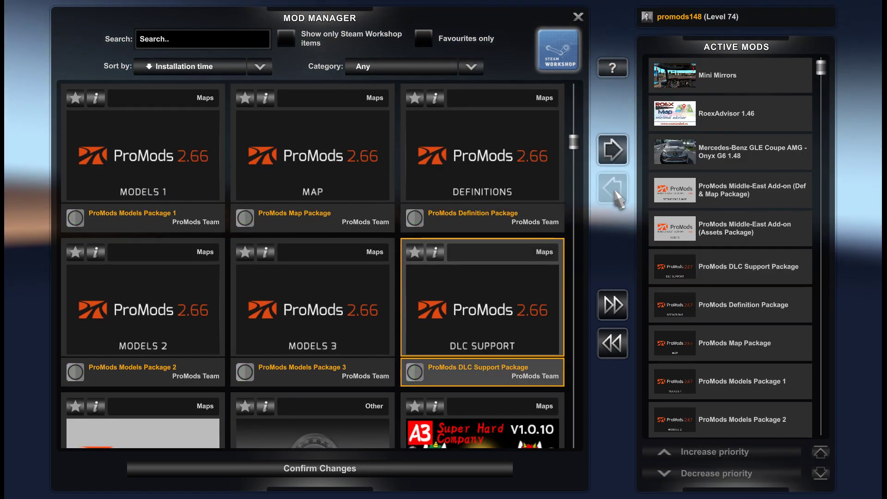
Activate the Middle-East 2.67 assets and Def & Map packages; deactivate the 2.66 DLC Support and Middle-East packages.
{"action": "left_click", "coordinate": [612, 188]}
{"action": "double_click", "coordinate": [470, 228]}
{"action": "left_click", "coordinate": [732, 473]}
{"action": "double_click", "coordinate": [312, 162]}
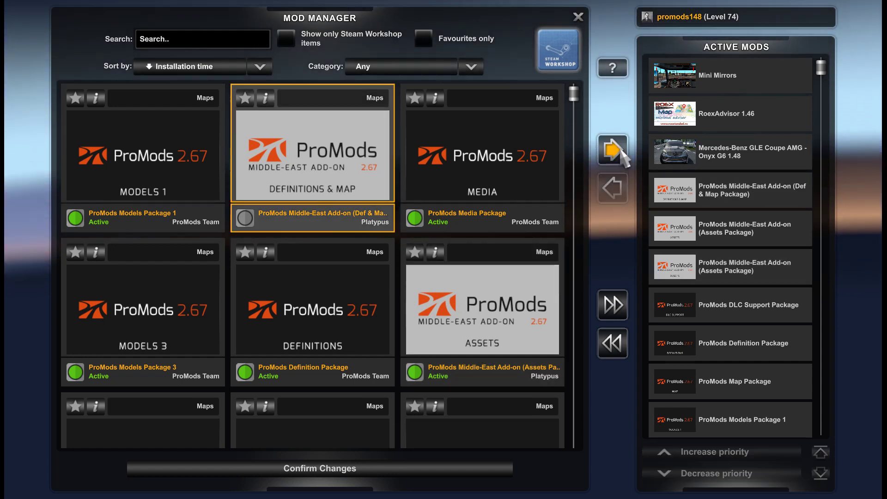
{"action": "left_click", "coordinate": [718, 476]}
{"action": "left_click", "coordinate": [730, 228]}
{"action": "left_click", "coordinate": [611, 188]}
{"action": "left_click", "coordinate": [612, 188]}
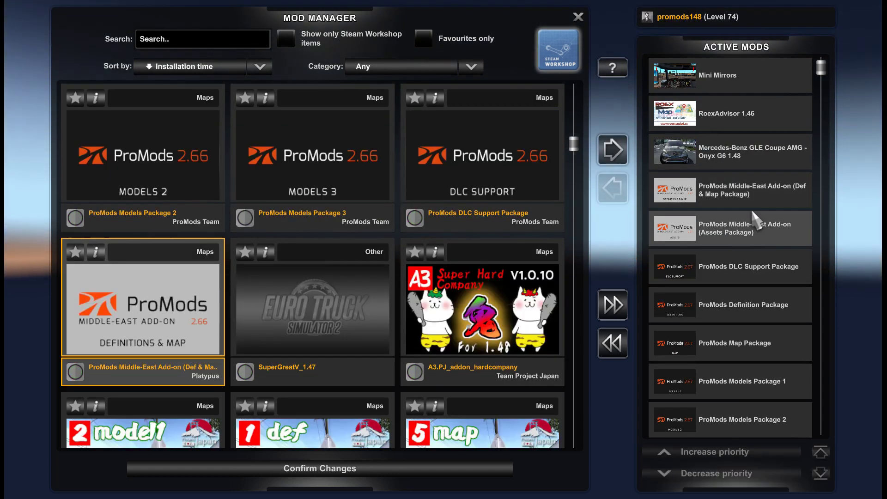
Scroll through the Active Mods list to review the new ProMods 2.67 load order.
{"action": "scroll", "coordinate": [746, 279], "scroll_direction": "down", "scroll_amount": 3}
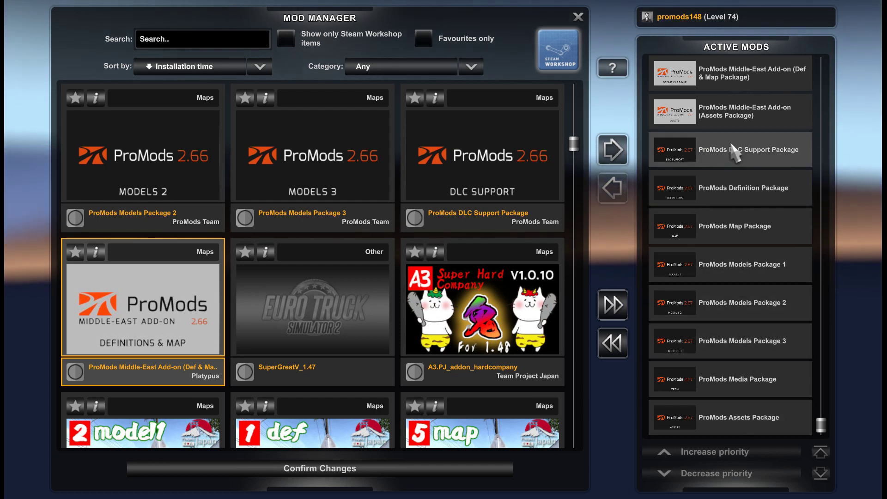
{"action": "scroll", "coordinate": [753, 259], "scroll_direction": "up", "scroll_amount": 3}
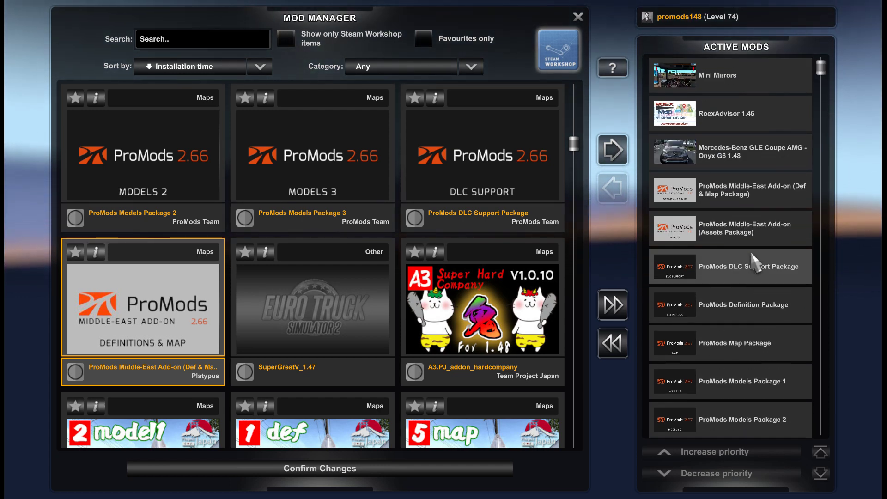
{"action": "scroll", "coordinate": [729, 84], "scroll_direction": "up", "scroll_amount": 1}
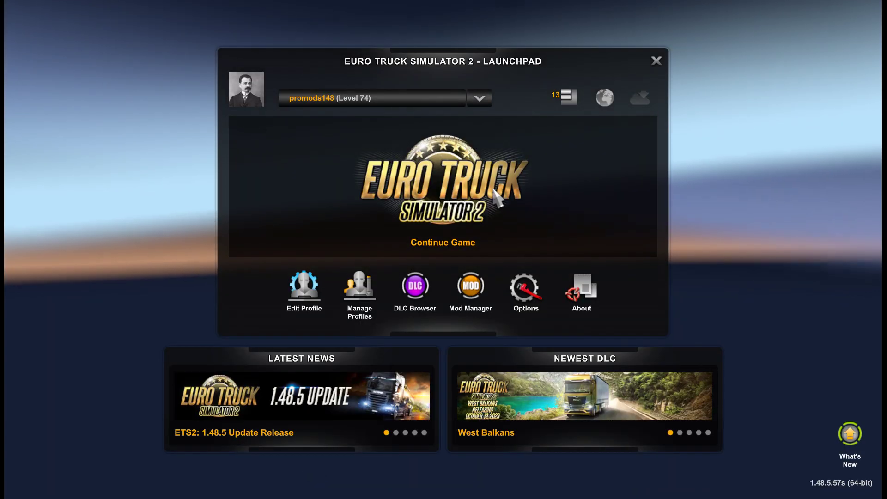
Continue the saved game, dismiss the change notice, and quick-travel to Sibiu.
{"action": "left_click", "coordinate": [493, 189]}
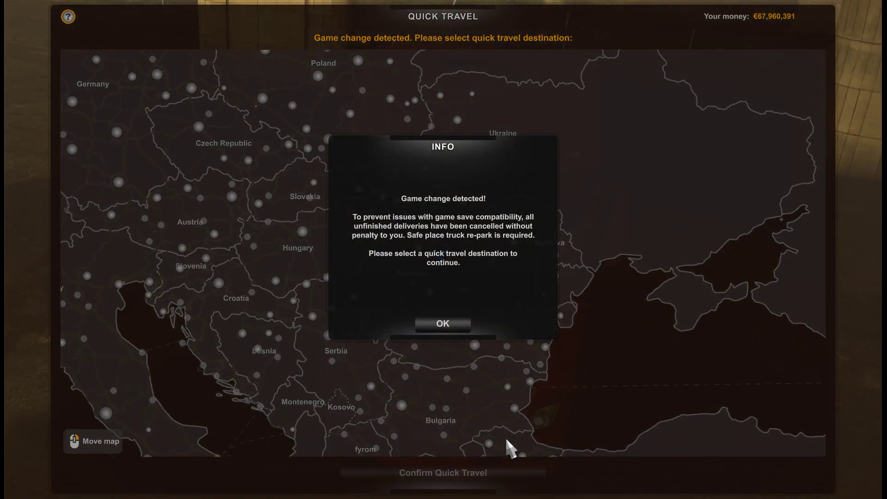
{"action": "left_click", "coordinate": [441, 322]}
{"action": "left_click", "coordinate": [429, 291]}
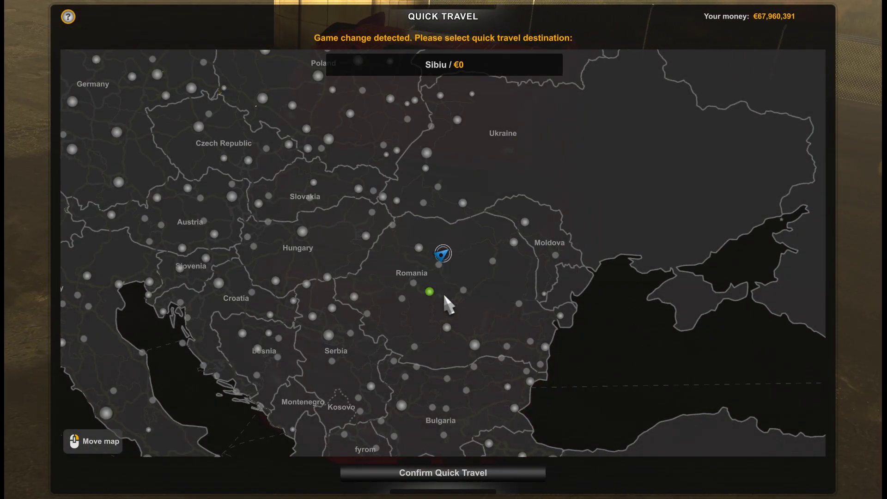
{"action": "left_click", "coordinate": [420, 474]}
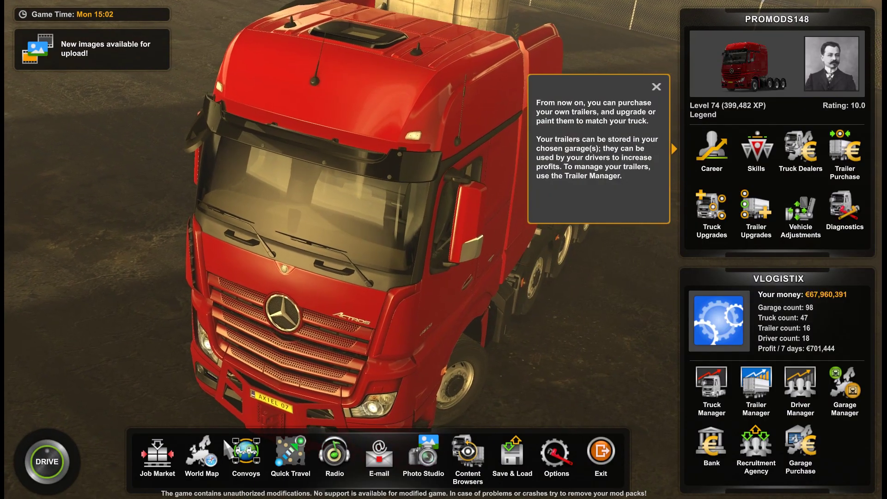
{"action": "left_click", "coordinate": [199, 467]}
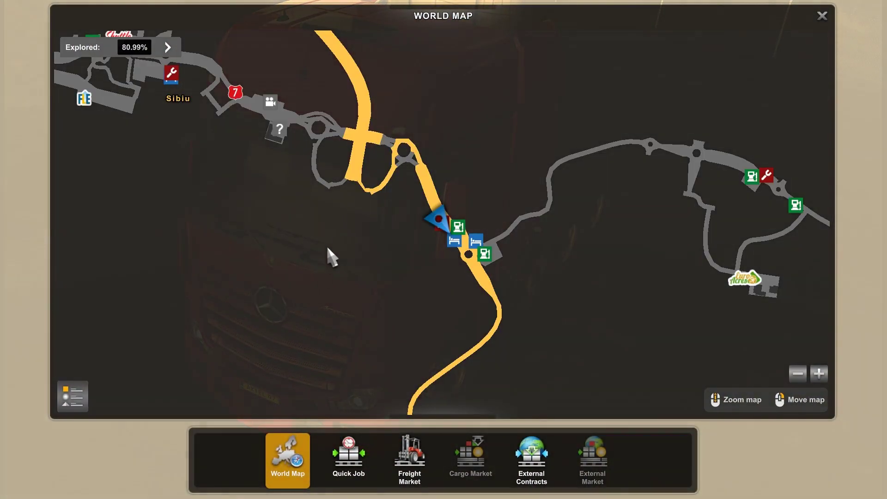
Zoom out the world map and pan across Italy, France, Germany, Poland, the UK and Benelux.
{"action": "scroll", "coordinate": [329, 252], "scroll_direction": "down", "scroll_amount": 10}
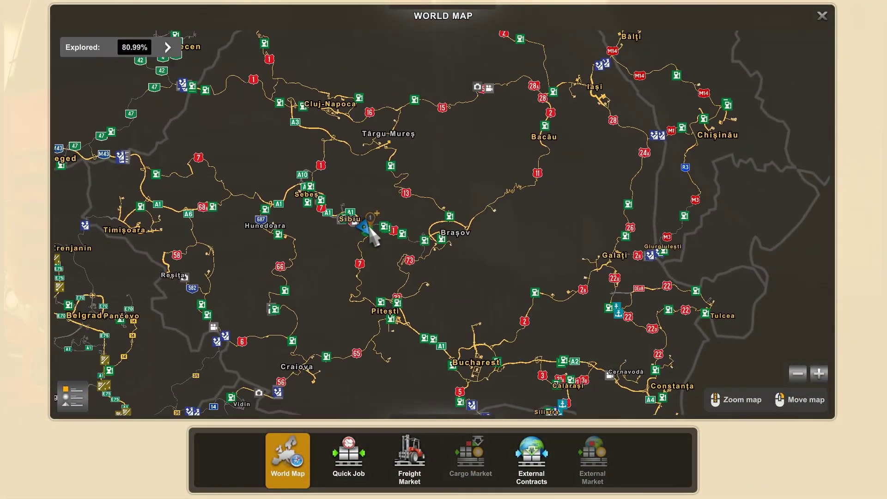
{"action": "scroll", "coordinate": [371, 227], "scroll_direction": "down", "scroll_amount": 5}
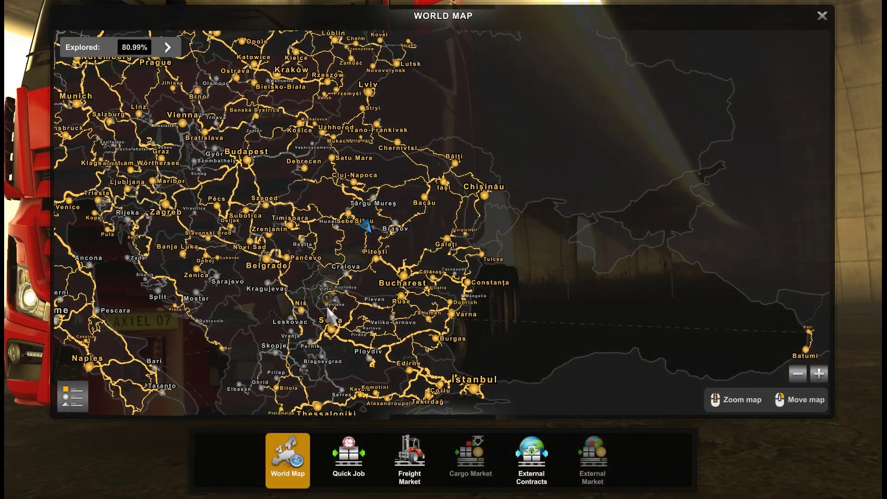
{"action": "left_click_drag", "start_coordinate": [329, 314], "coordinate": [577, 288]}
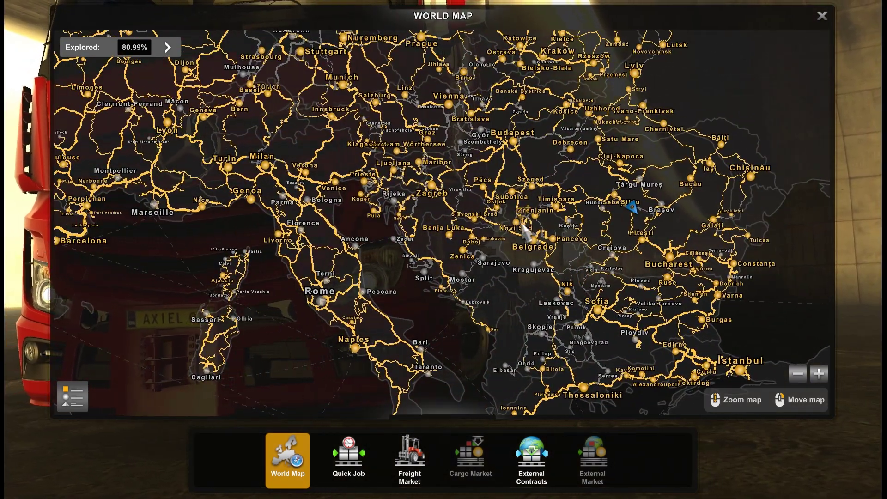
{"action": "left_click_drag", "start_coordinate": [430, 196], "coordinate": [569, 329]}
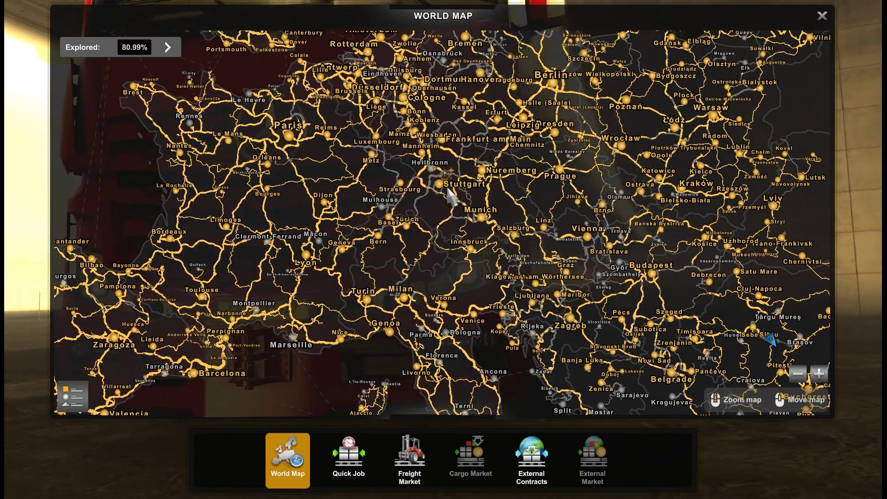
{"action": "left_click_drag", "start_coordinate": [447, 188], "coordinate": [564, 351]}
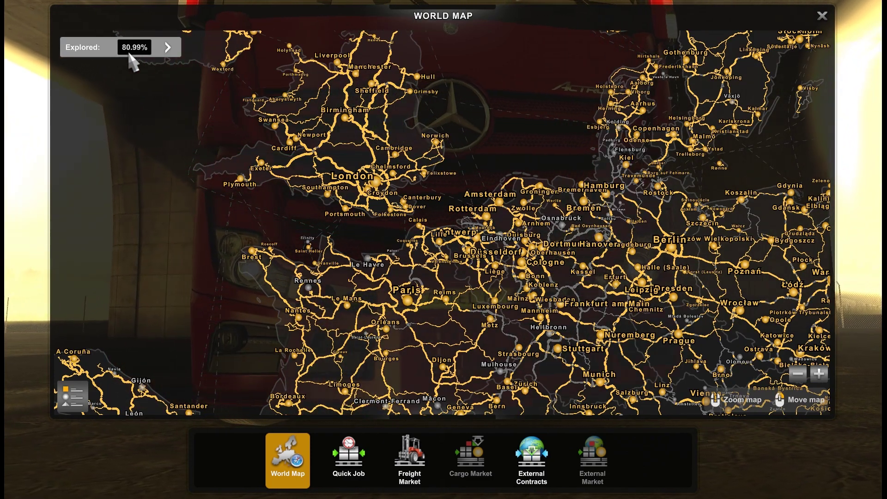
{"action": "left_click_drag", "start_coordinate": [554, 231], "coordinate": [370, 118]}
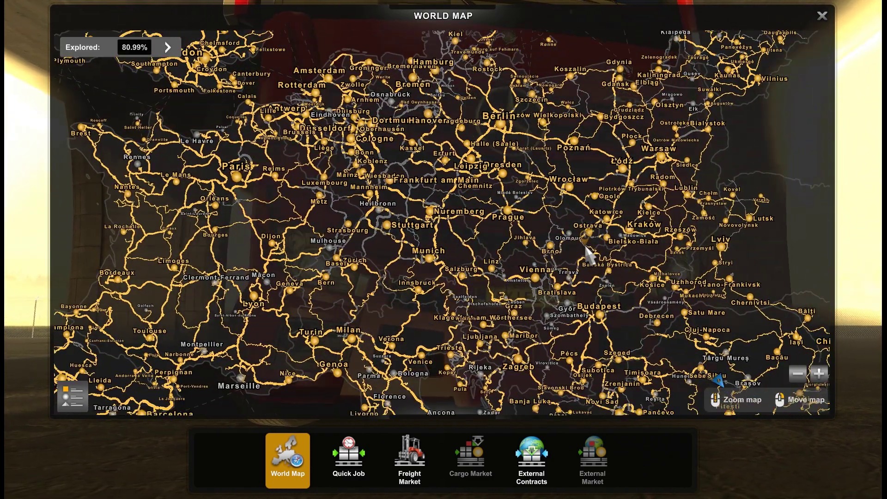
Pan the map over Romania, Sicily, the Alps, Spain, the Black Sea, Poland and the Baltic states.
{"action": "left_click_drag", "start_coordinate": [588, 253], "coordinate": [542, 143]}
{"action": "left_click_drag", "start_coordinate": [473, 283], "coordinate": [515, 233]}
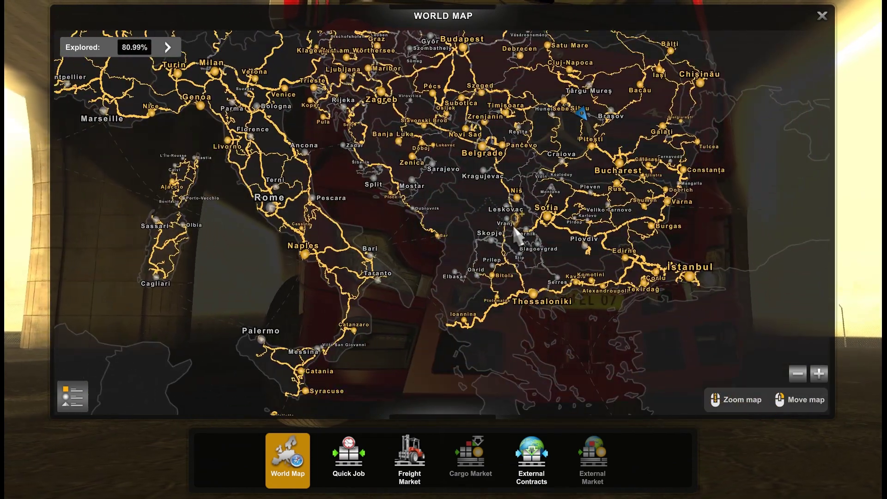
{"action": "left_click_drag", "start_coordinate": [571, 175], "coordinate": [589, 188]}
{"action": "left_click_drag", "start_coordinate": [468, 163], "coordinate": [576, 264]}
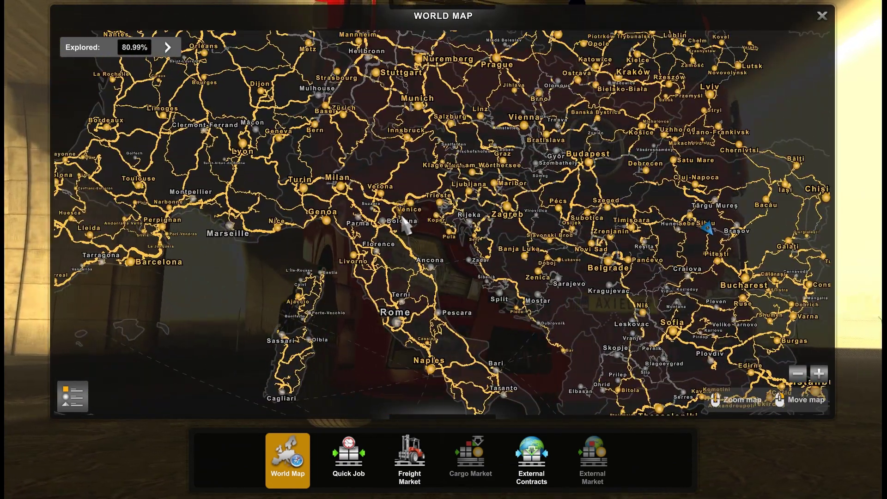
{"action": "left_click_drag", "start_coordinate": [476, 204], "coordinate": [572, 218]}
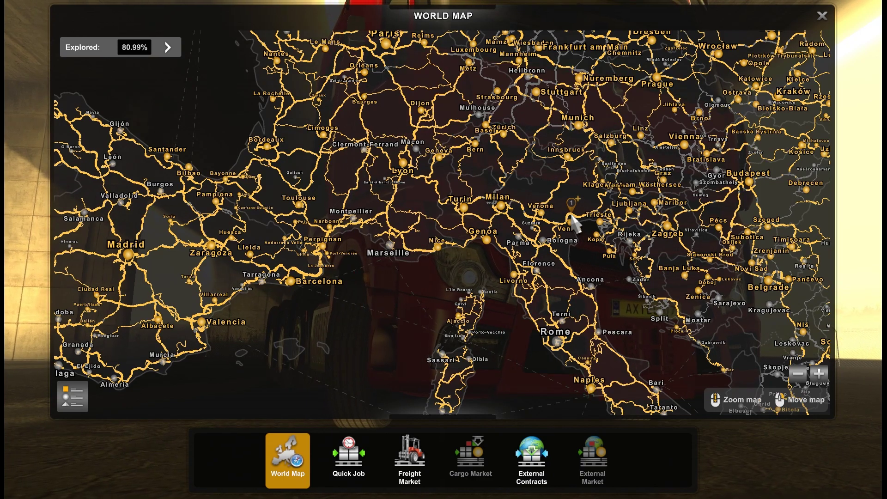
{"action": "left_click_drag", "start_coordinate": [367, 257], "coordinate": [340, 259]}
{"action": "left_click_drag", "start_coordinate": [629, 254], "coordinate": [443, 254]}
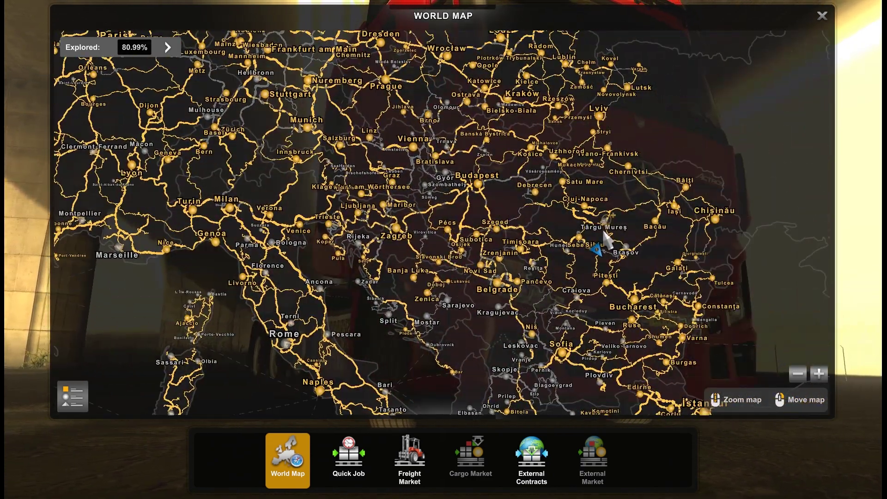
{"action": "left_click_drag", "start_coordinate": [604, 231], "coordinate": [445, 229]}
{"action": "left_click_drag", "start_coordinate": [459, 166], "coordinate": [535, 257]}
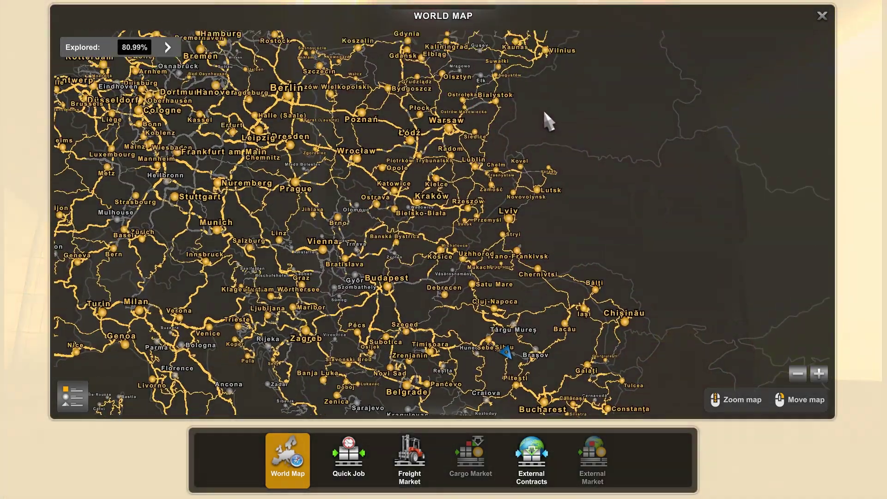
{"action": "left_click_drag", "start_coordinate": [546, 119], "coordinate": [567, 248]}
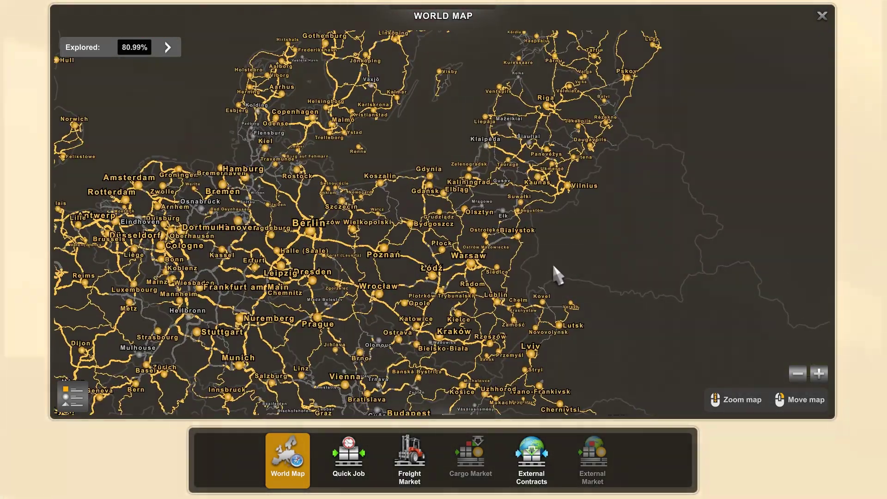